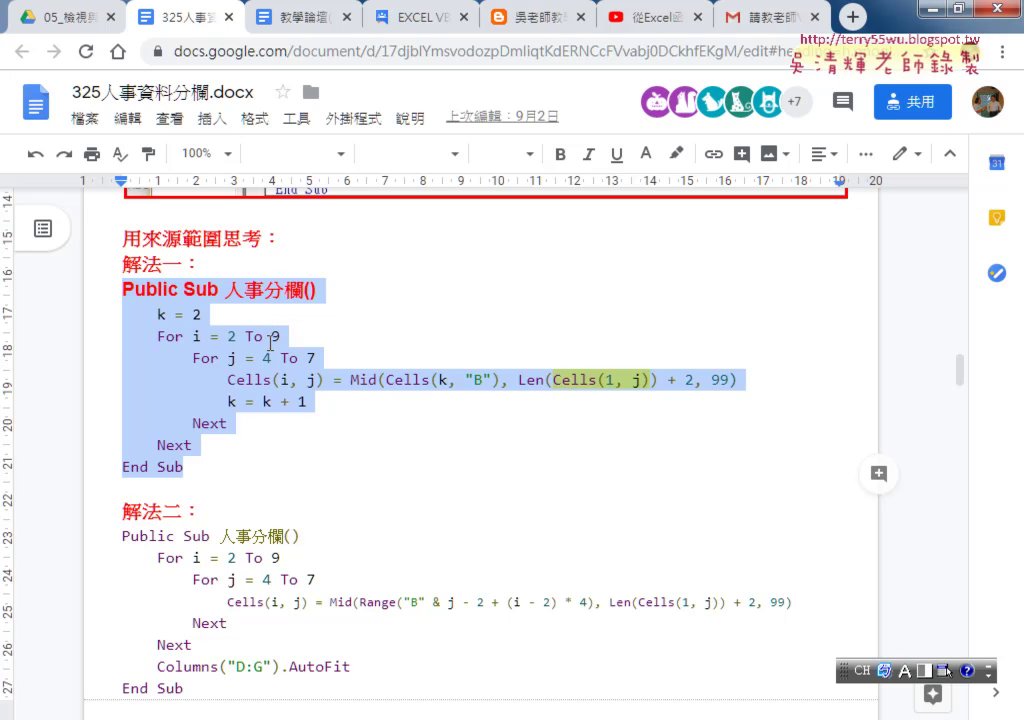
Review the loop lines of solution one in the VBA solutions document.
{"action": "left_click", "coordinate": [272, 336]}
{"action": "mouse_move", "coordinate": [210, 437]}
{"action": "left_mouse_down"}
{"action": "mouse_move", "coordinate": [138, 388]}
{"action": "mouse_move", "coordinate": [103, 318]}
{"action": "left_mouse_up"}
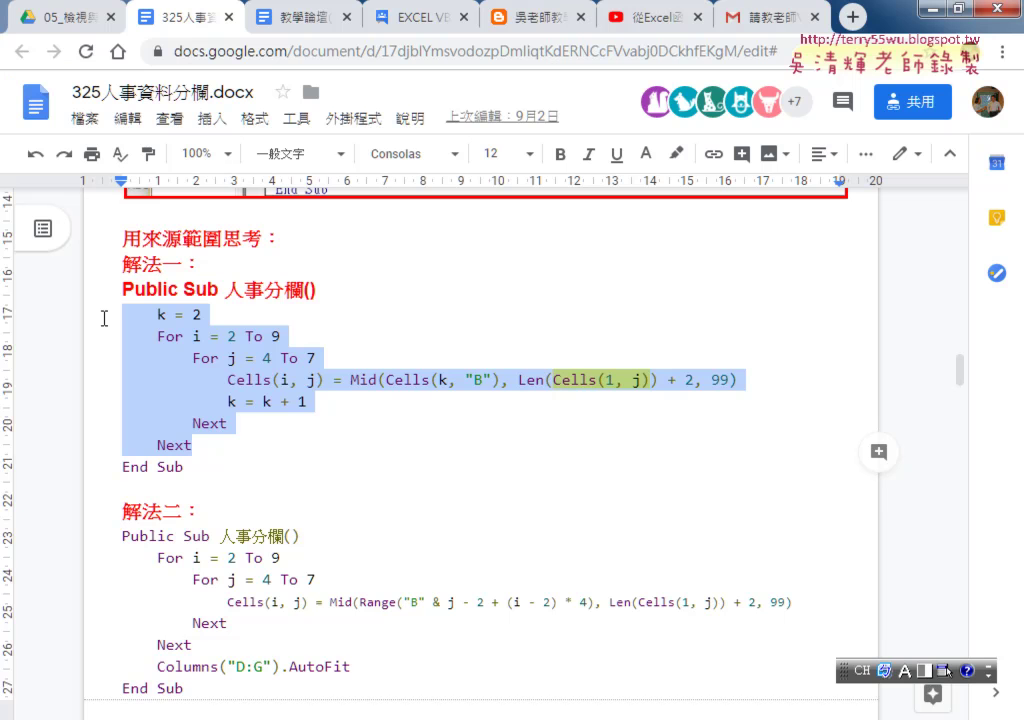
{"action": "left_click", "coordinate": [201, 314]}
{"action": "left_click_drag", "start_coordinate": [122, 264], "coordinate": [212, 266]}
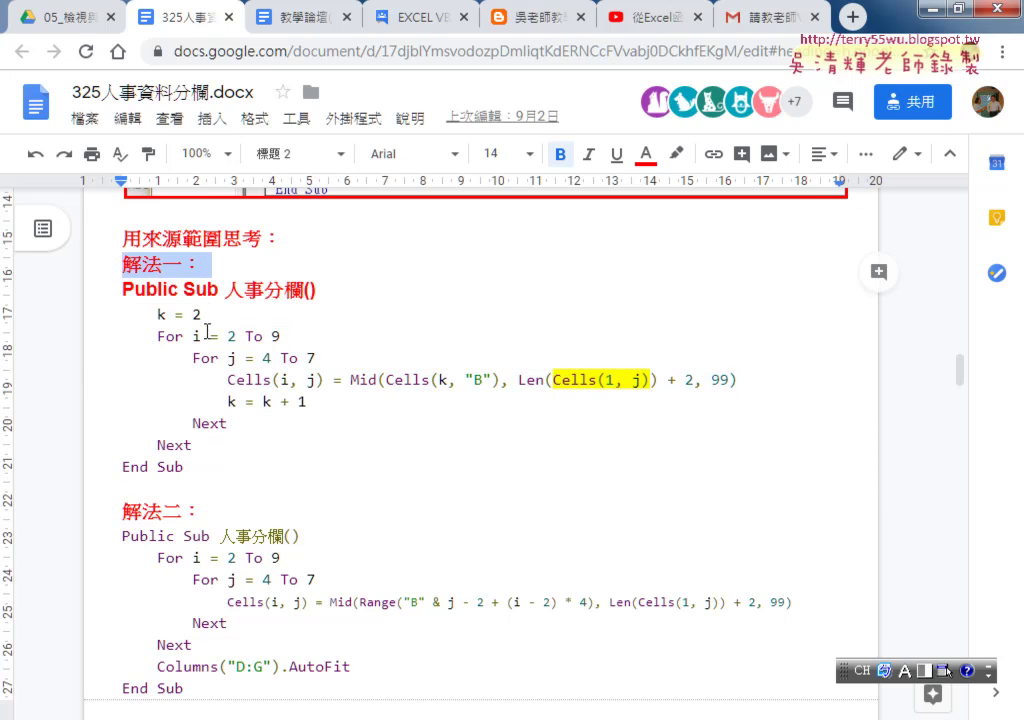
{"action": "scroll", "coordinate": [220, 395], "scroll_direction": "down", "scroll_amount": 1}
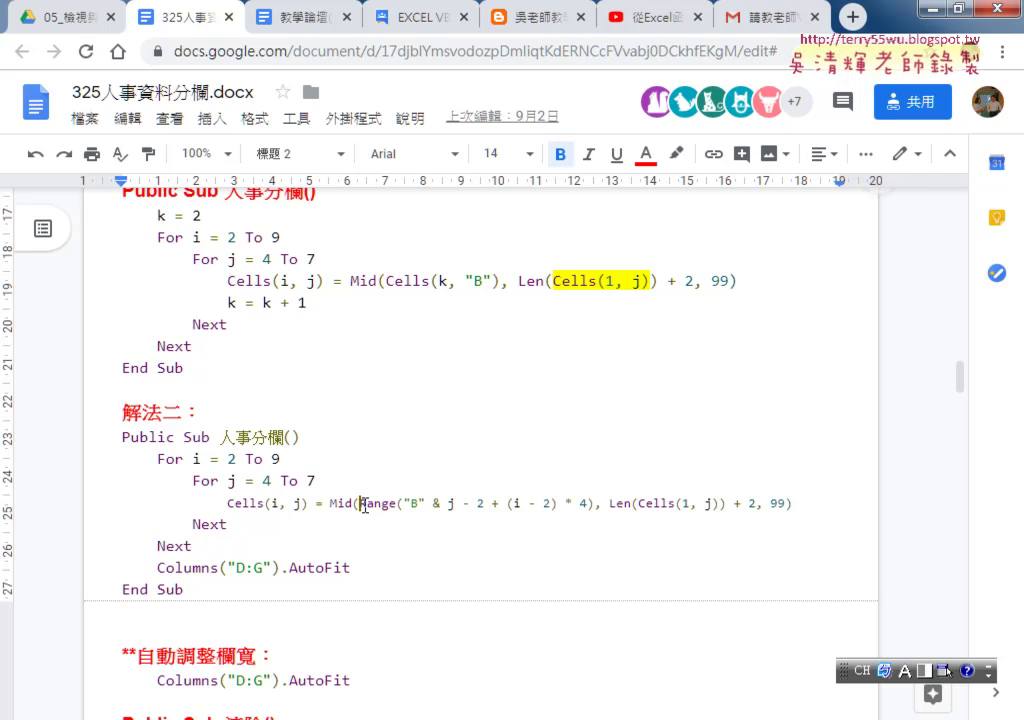
Select solution two's Range-based 人事分欄 macro code in the document.
{"action": "left_click_drag", "start_coordinate": [359, 503], "coordinate": [793, 505]}
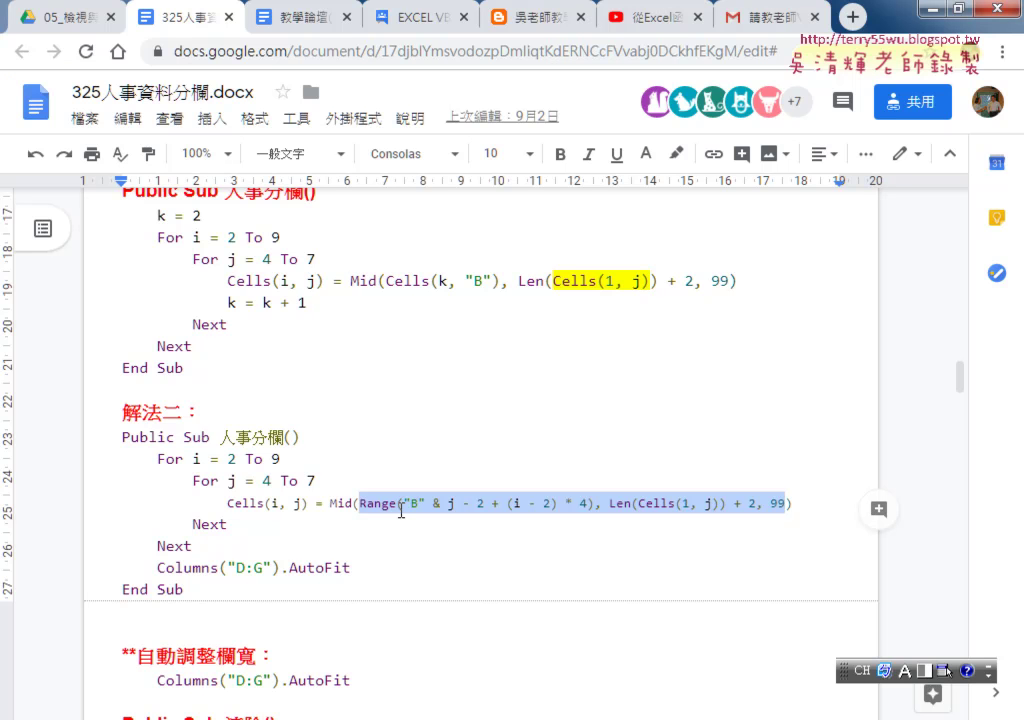
{"action": "left_click_drag", "start_coordinate": [184, 590], "coordinate": [111, 443]}
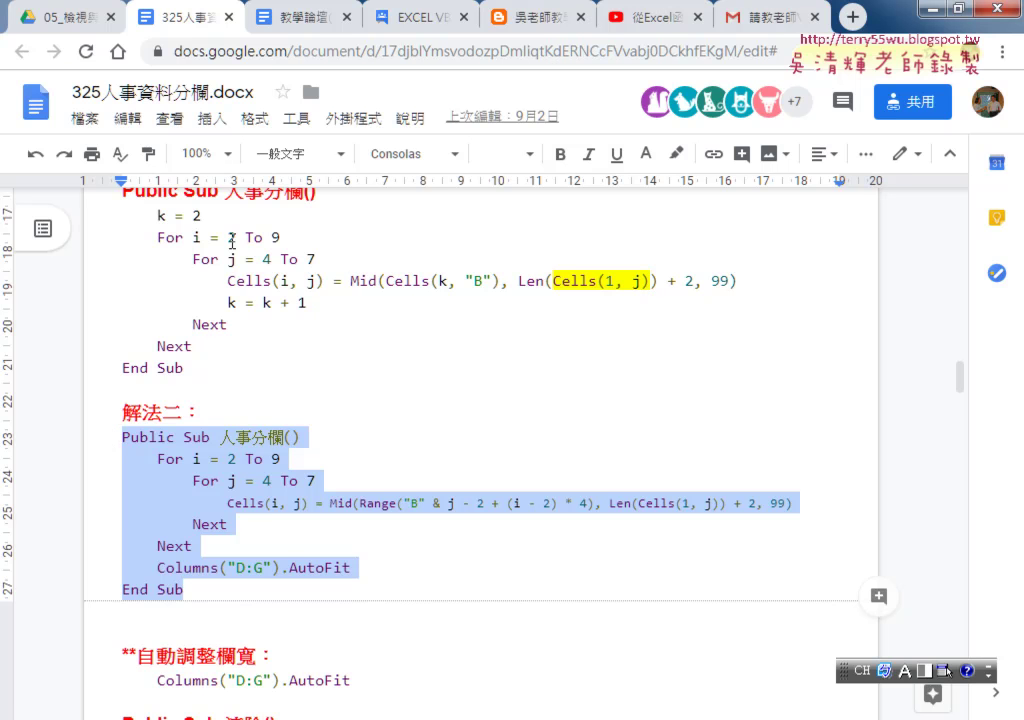
{"action": "scroll", "coordinate": [245, 300], "scroll_direction": "up", "scroll_amount": 2}
{"action": "left_click", "coordinate": [245, 316]}
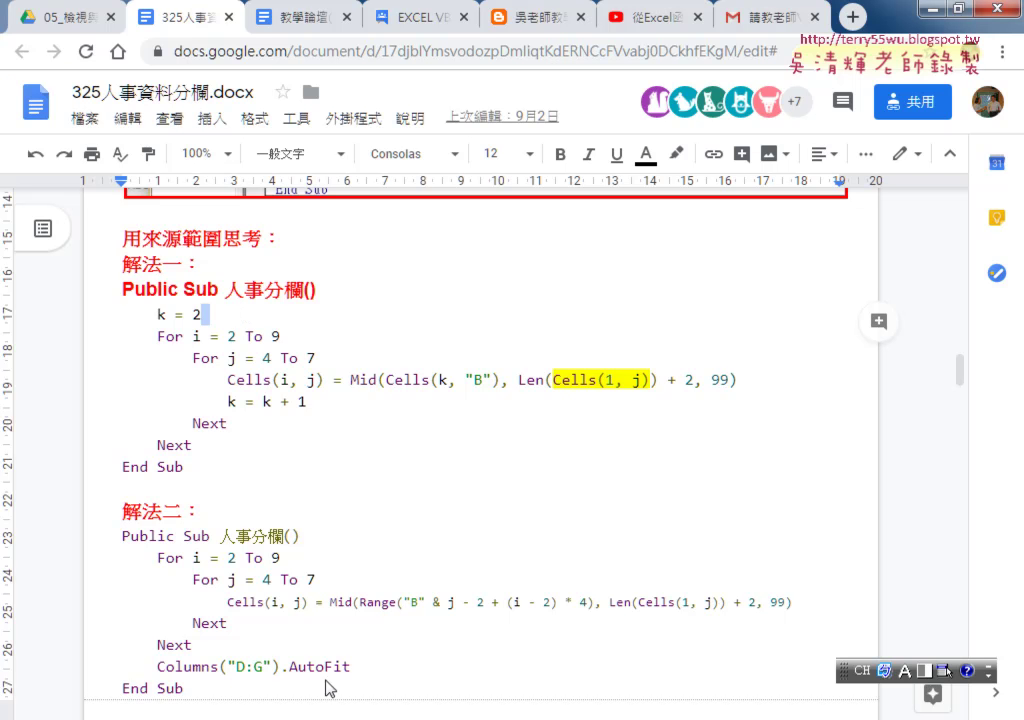
{"action": "mouse_move", "coordinate": [337, 715]}
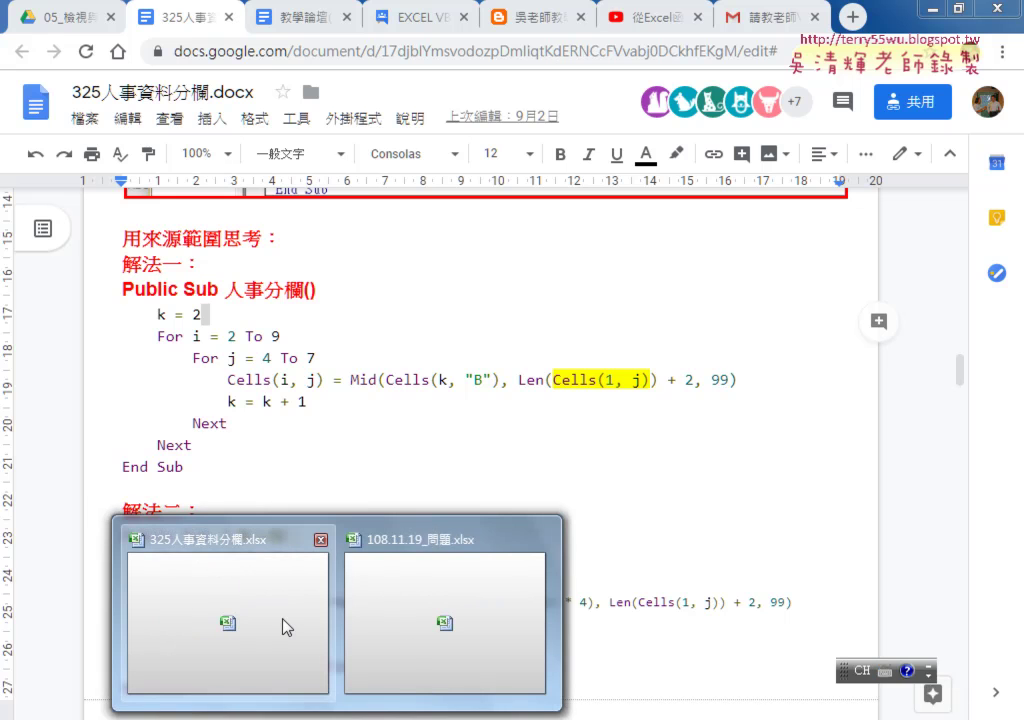
Replace the 人事分欄 macro with solution two's code and run it to fill D2:G9.
{"action": "left_click", "coordinate": [286, 624]}
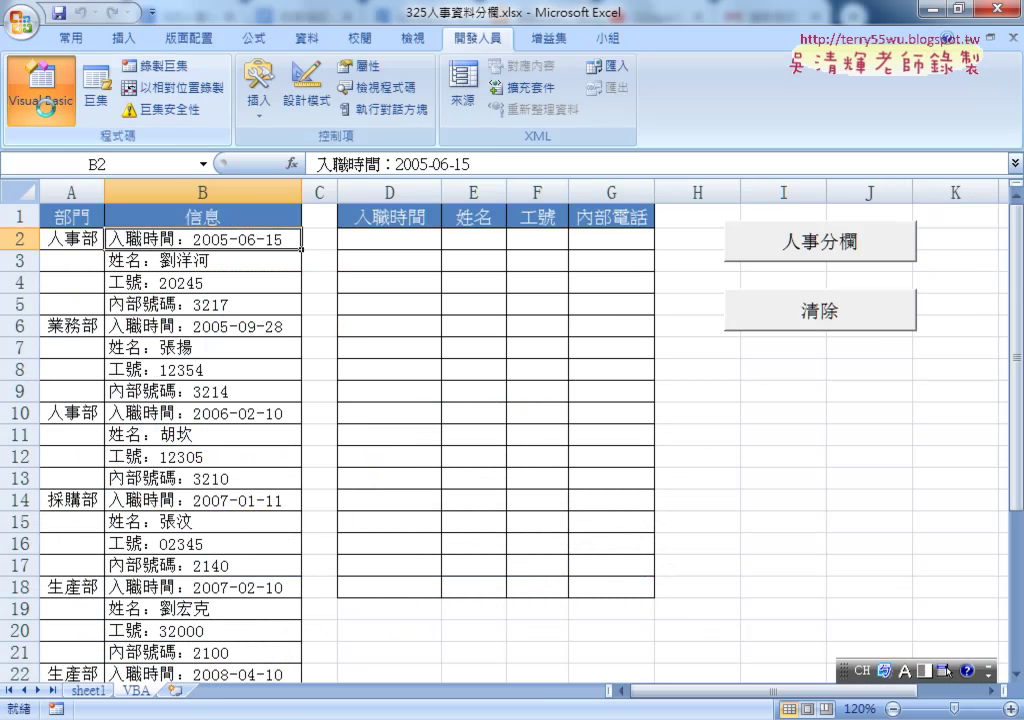
{"action": "left_click", "coordinate": [40, 88]}
{"action": "left_click_drag", "start_coordinate": [392, 410], "coordinate": [290, 268]}
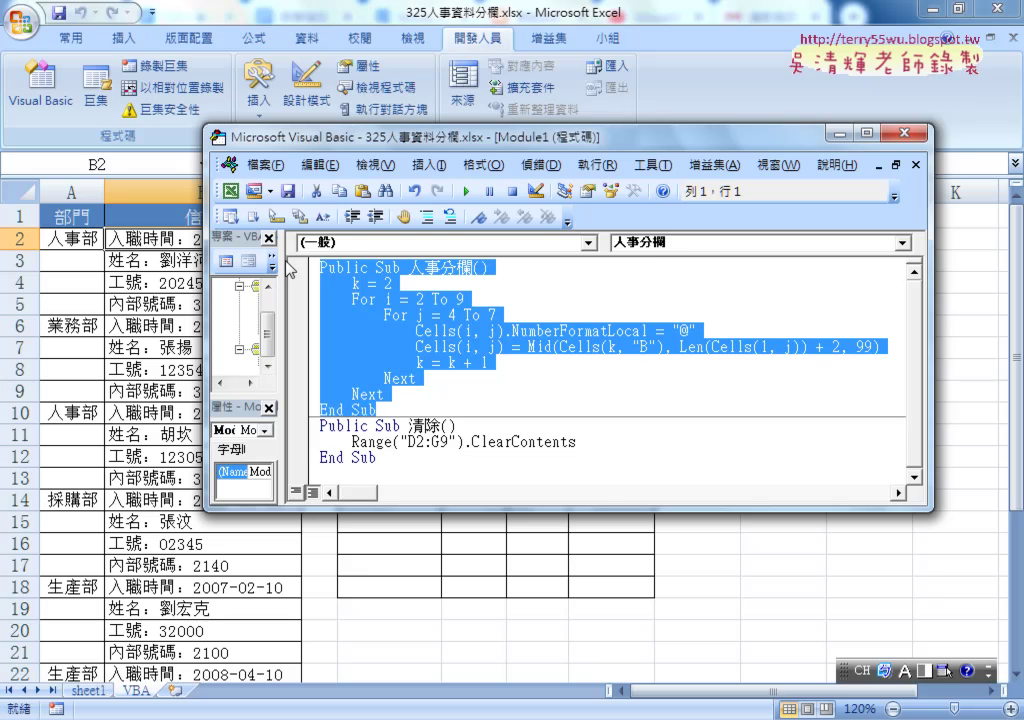
{"action": "key", "text": "ctrl+v"}
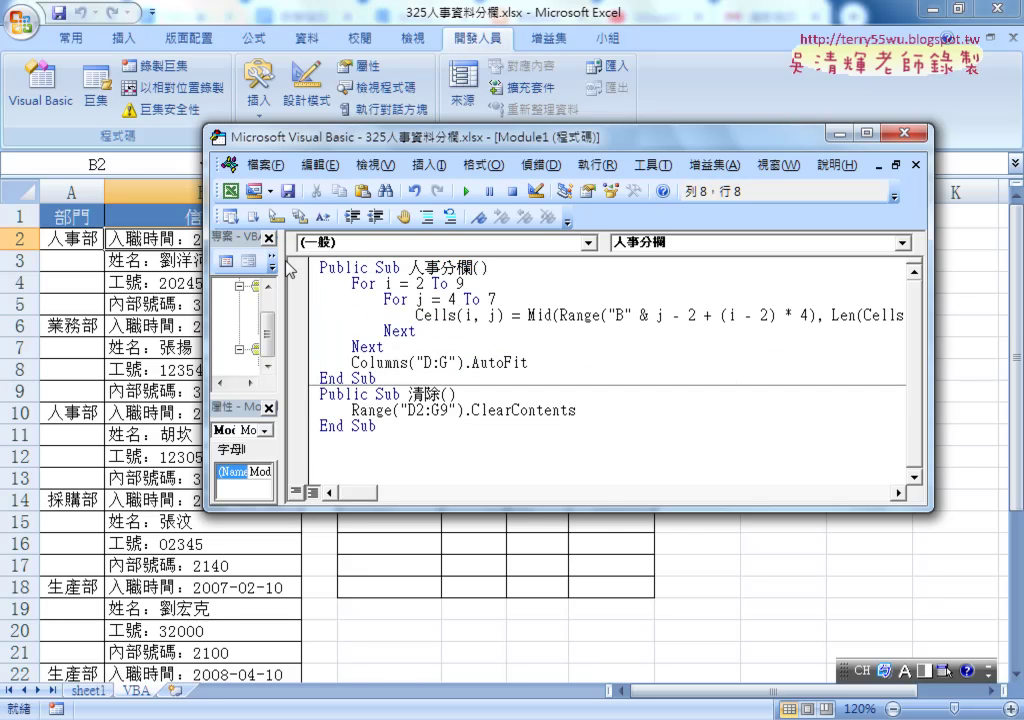
{"action": "key", "text": "alt+q"}
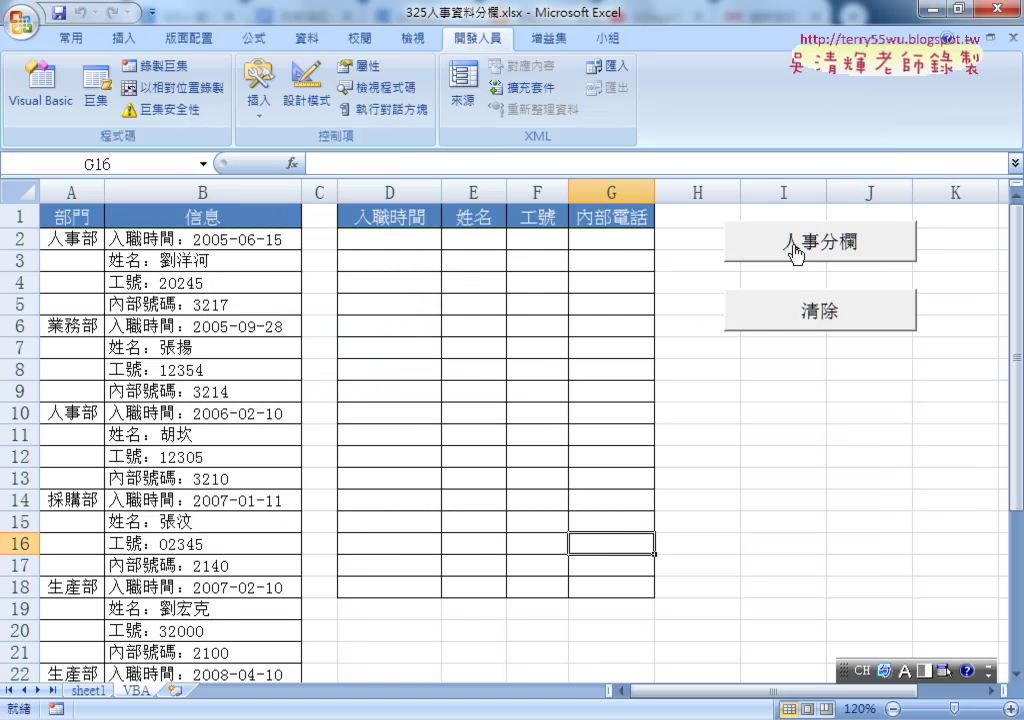
{"action": "left_click", "coordinate": [735, 252]}
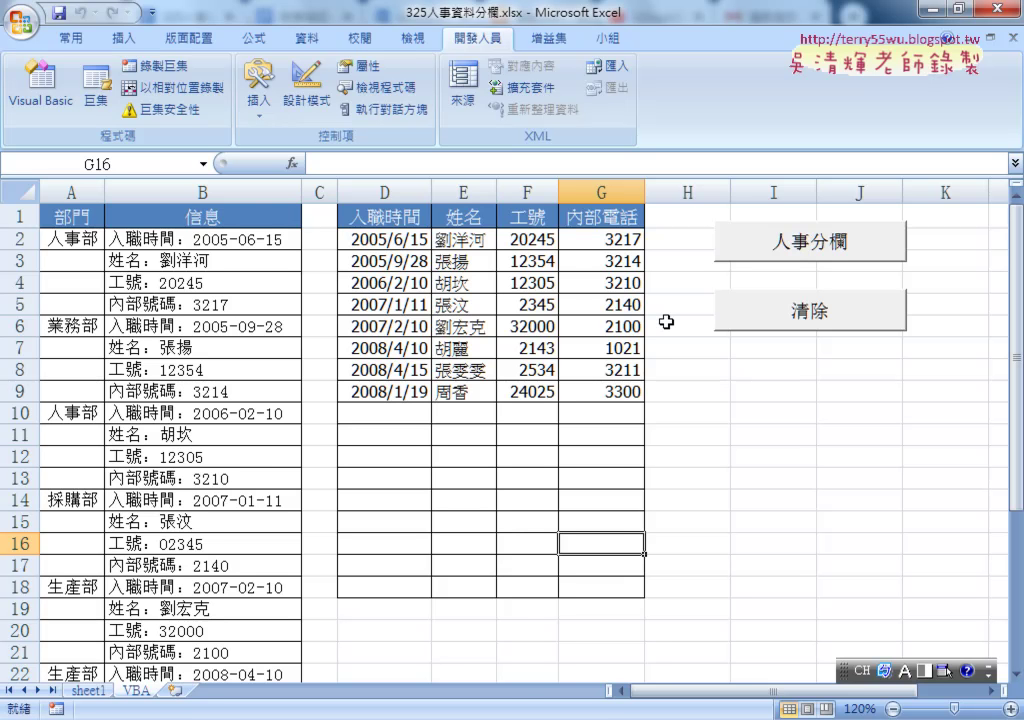
Reopen the 人事分欄 macro code in the Visual Basic editor.
{"action": "left_click", "coordinate": [35, 77]}
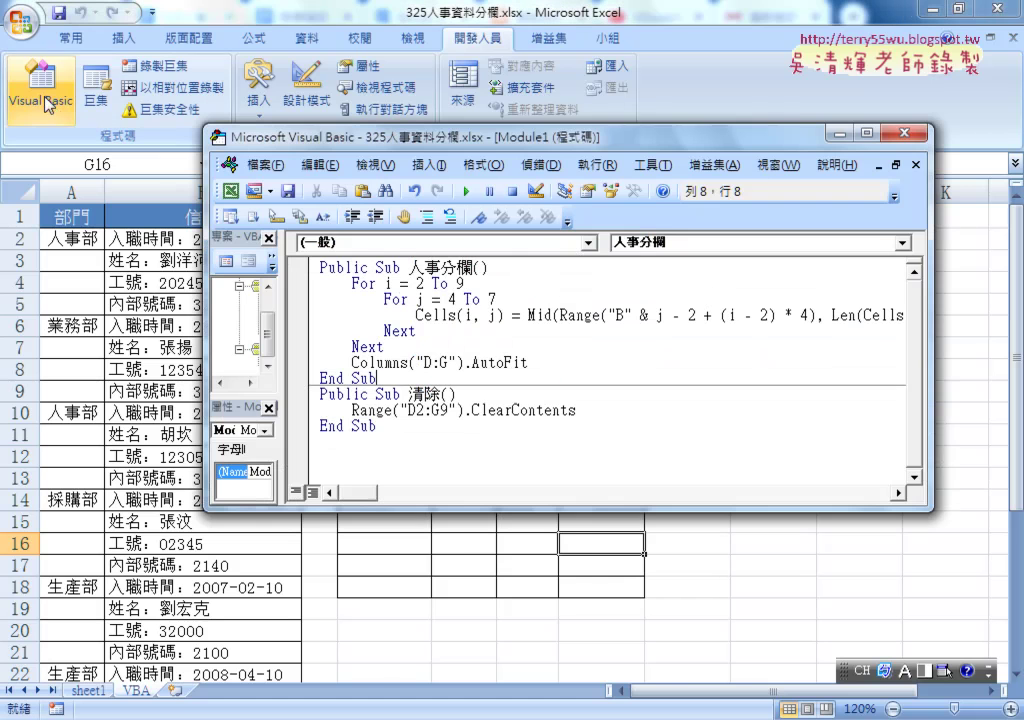
{"action": "left_click", "coordinate": [935, 270]}
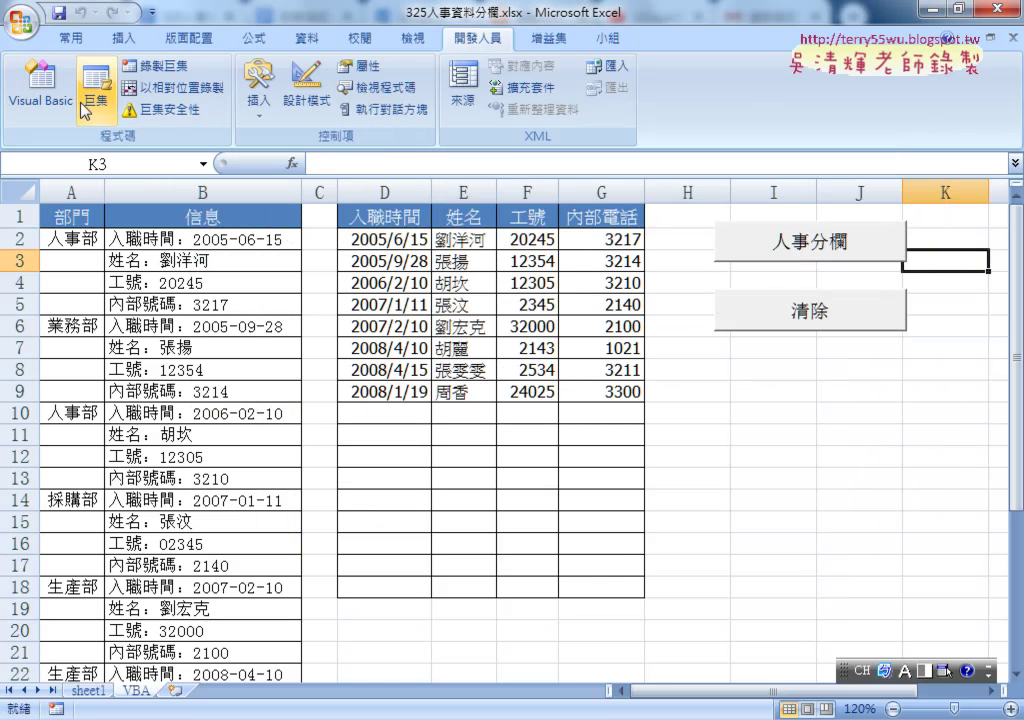
{"action": "left_click", "coordinate": [35, 80]}
Move and widen the VBE to show Range("B" & j - 2 + (i - 2) * 4) fully, highlighting its parts.
{"action": "left_click_drag", "start_coordinate": [365, 132], "coordinate": [194, 92]}
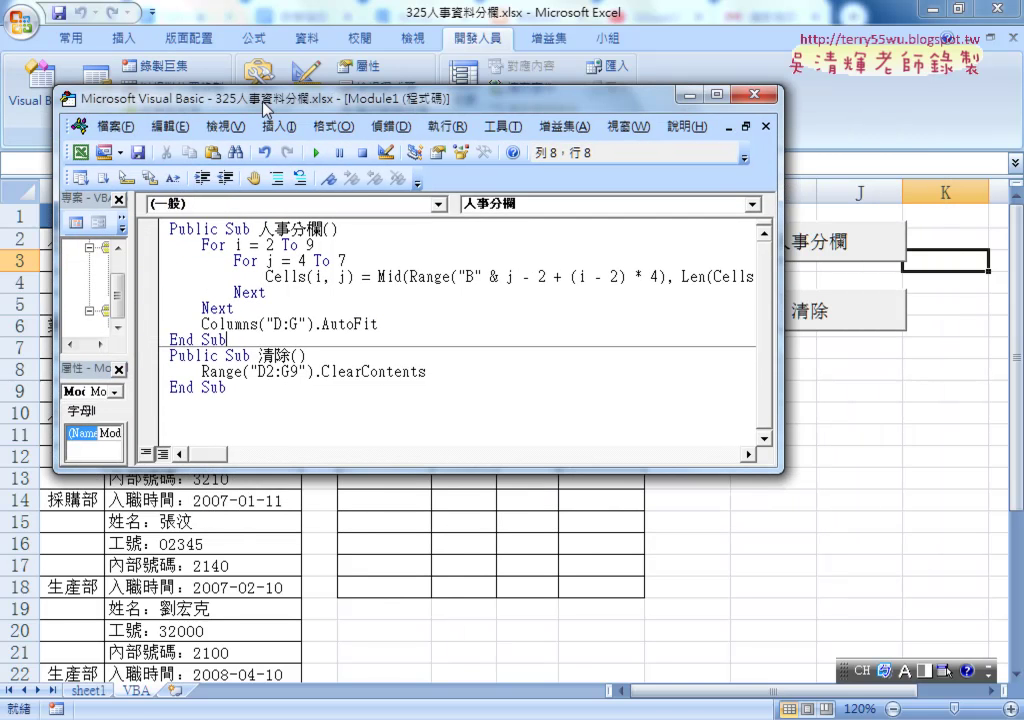
{"action": "left_click_drag", "start_coordinate": [760, 260], "coordinate": [955, 260]}
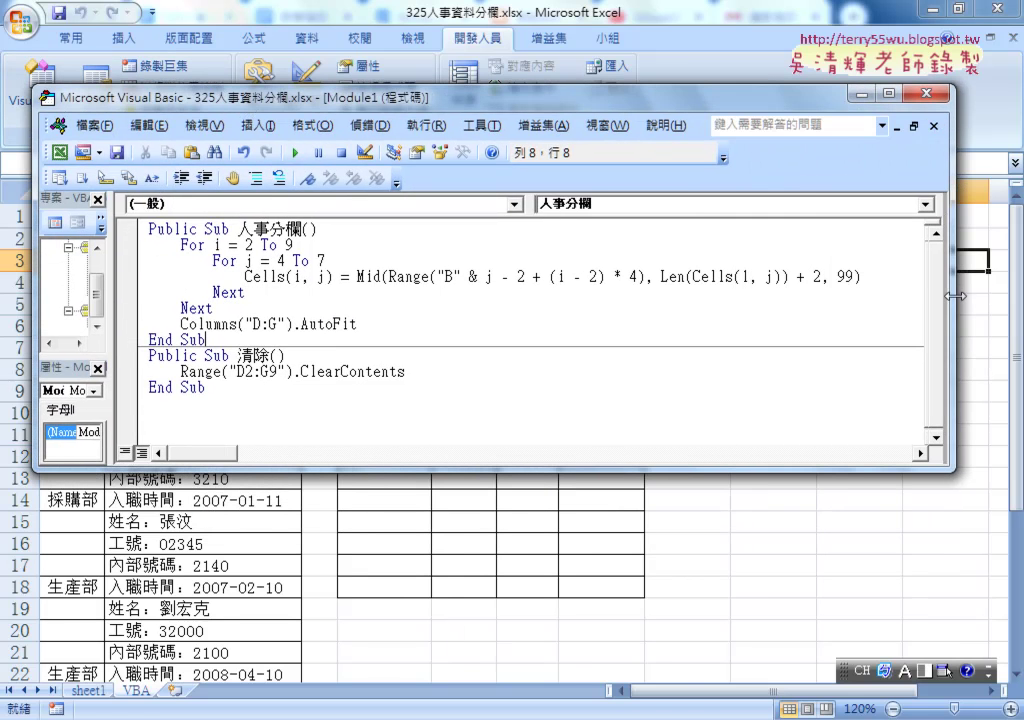
{"action": "double_click", "coordinate": [451, 276]}
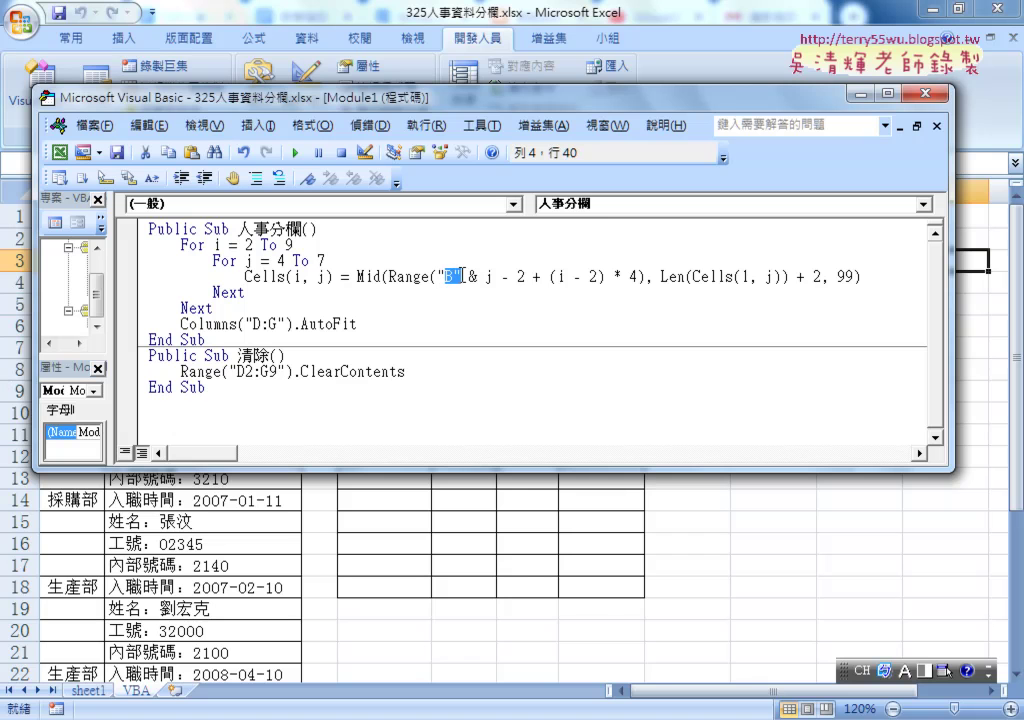
{"action": "left_click_drag", "start_coordinate": [485, 276], "coordinate": [647, 276]}
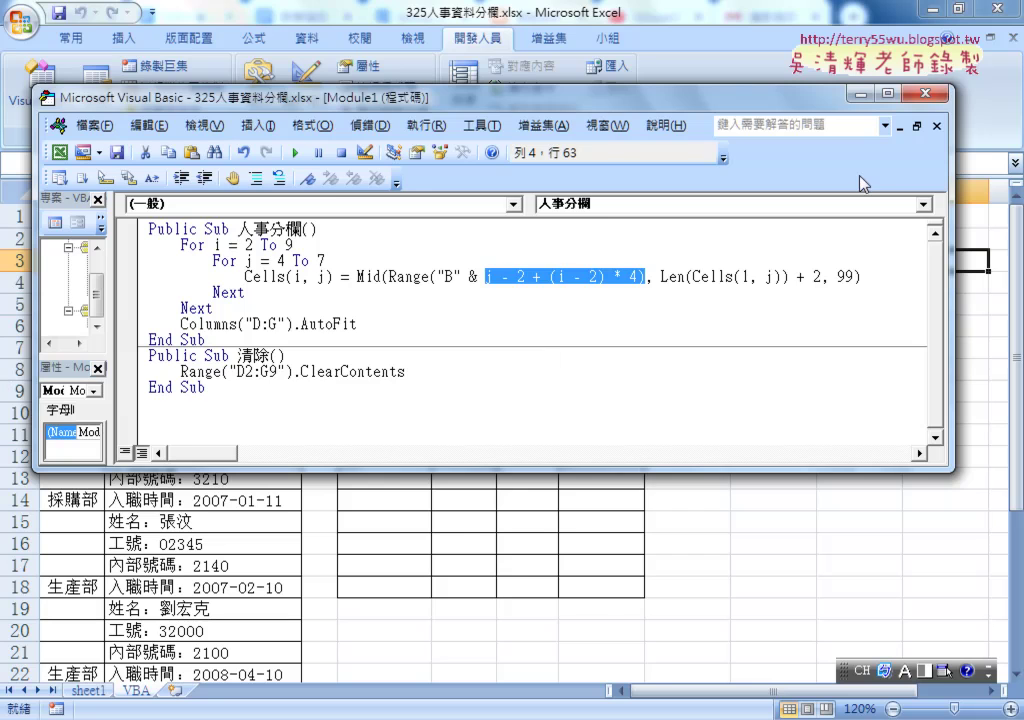
Close the VBA editor and return to the 325人事資料分欄.docx solutions page.
{"action": "left_click", "coordinate": [935, 94]}
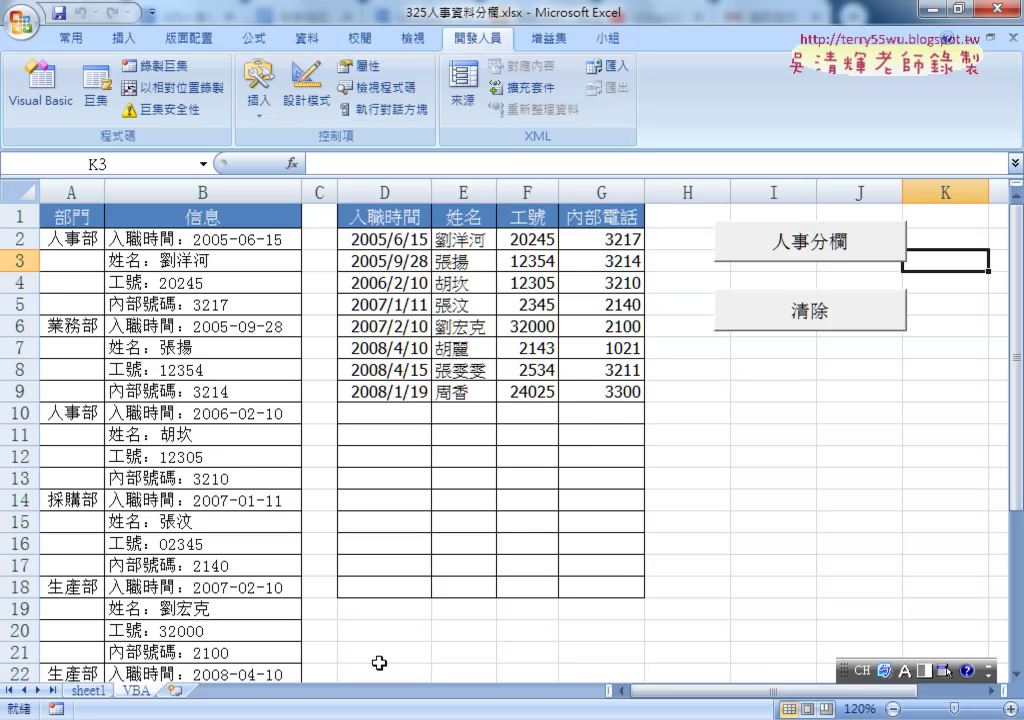
{"action": "key", "text": "alt+Tab"}
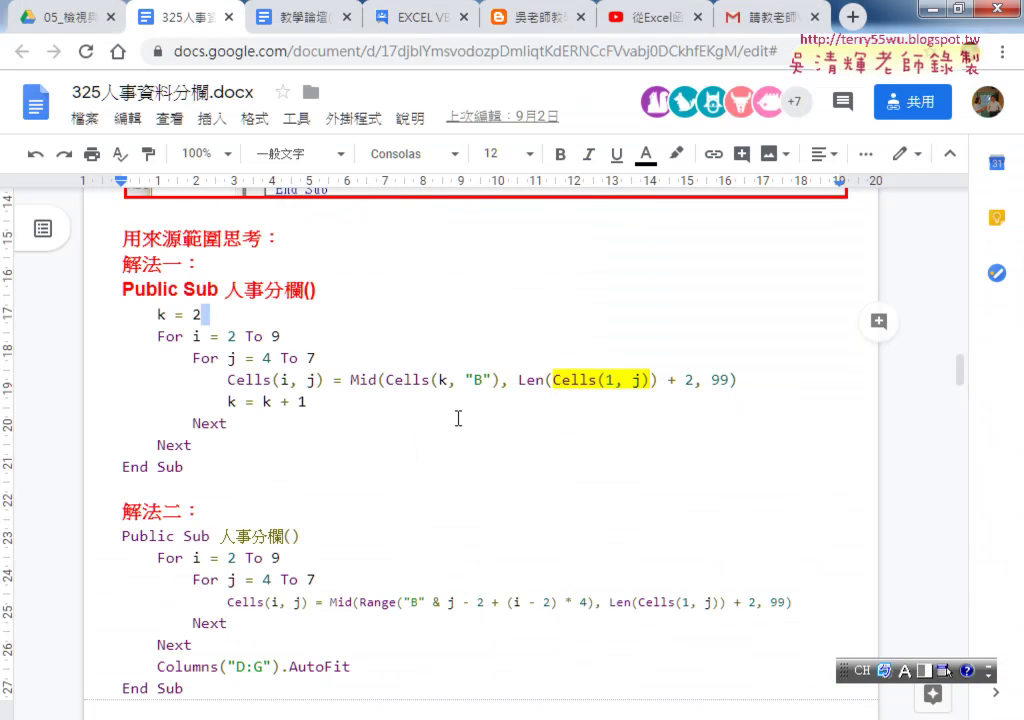
View the class 09 course post and its video playlist, then go to the Drive folder.
{"action": "left_click", "coordinate": [403, 22]}
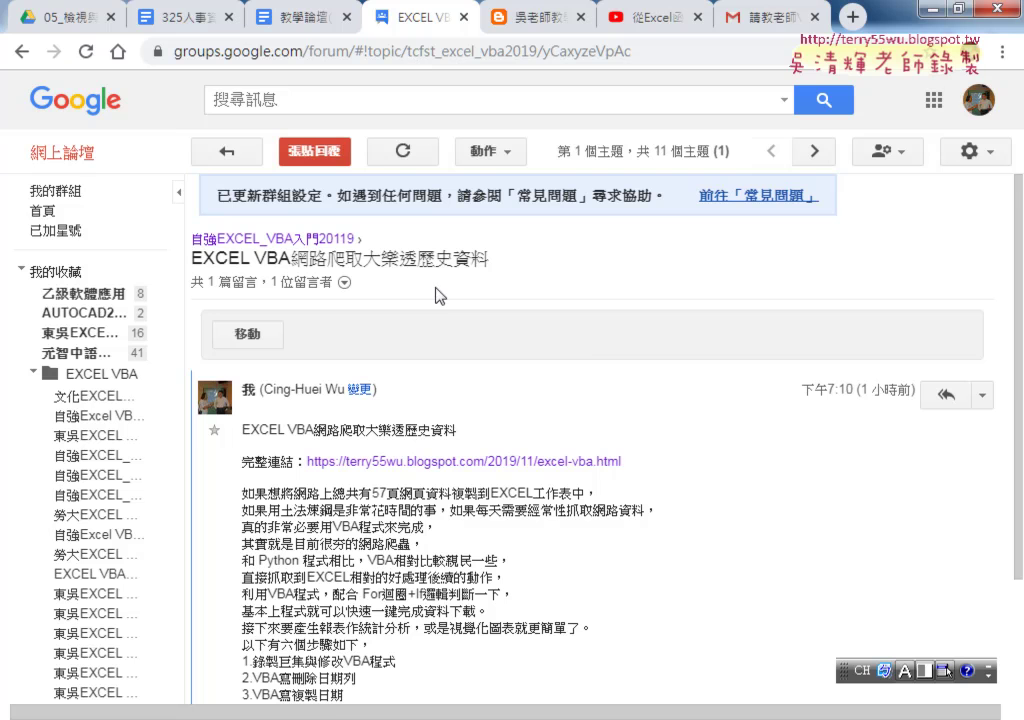
{"action": "left_click", "coordinate": [21, 51]}
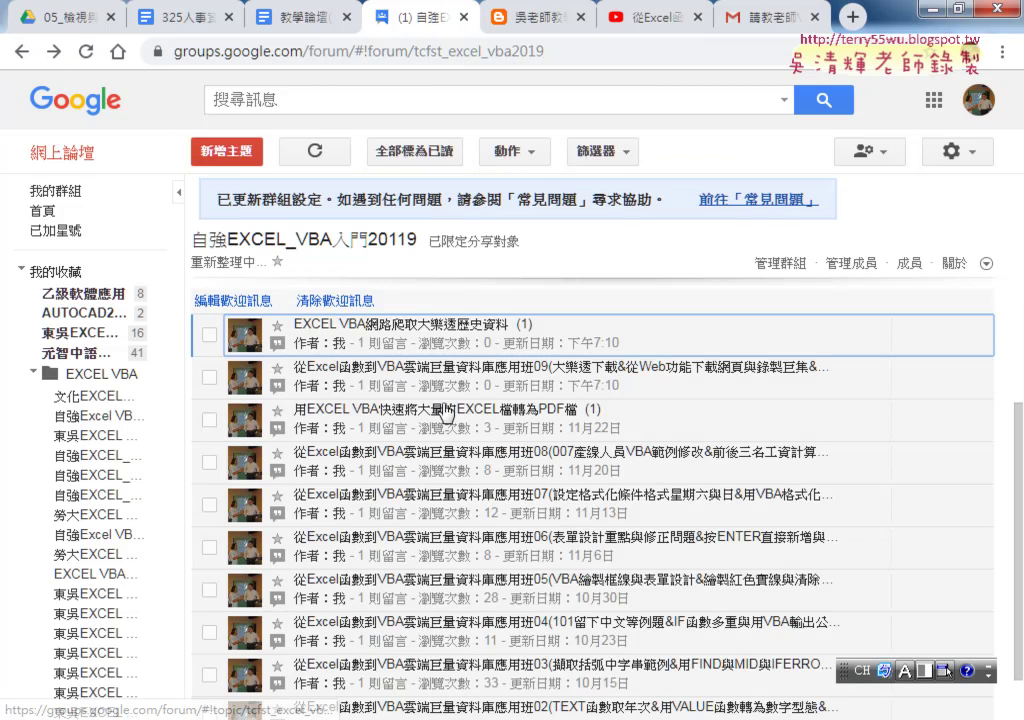
{"action": "left_click", "coordinate": [466, 374]}
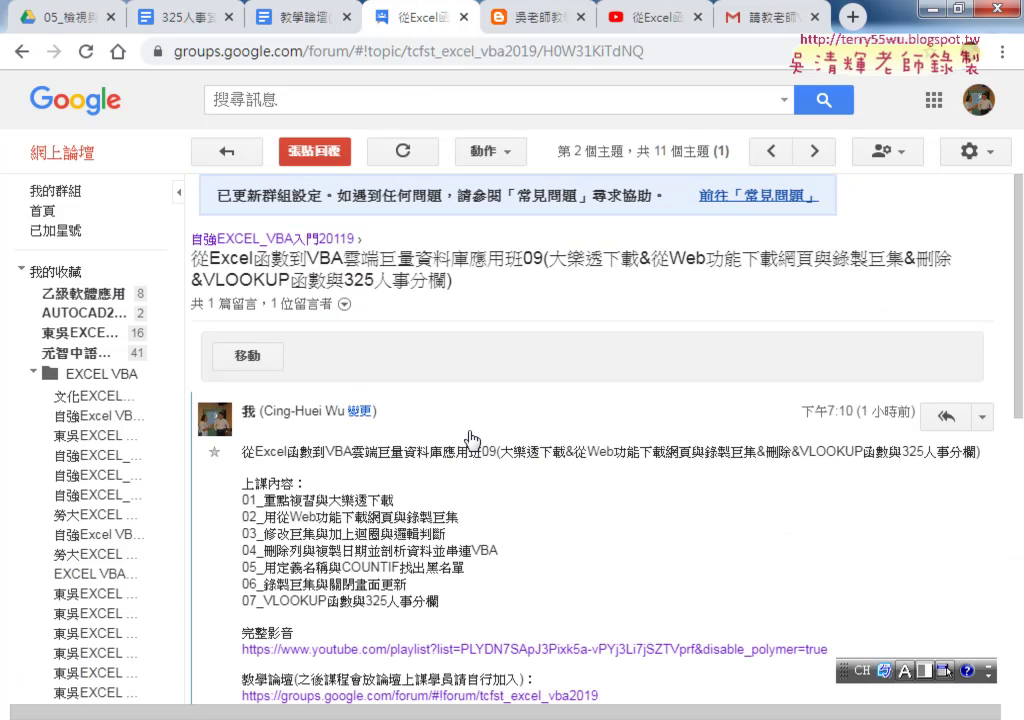
{"action": "scroll", "coordinate": [470, 440], "scroll_direction": "down", "scroll_amount": 2}
{"action": "left_click", "coordinate": [479, 452]}
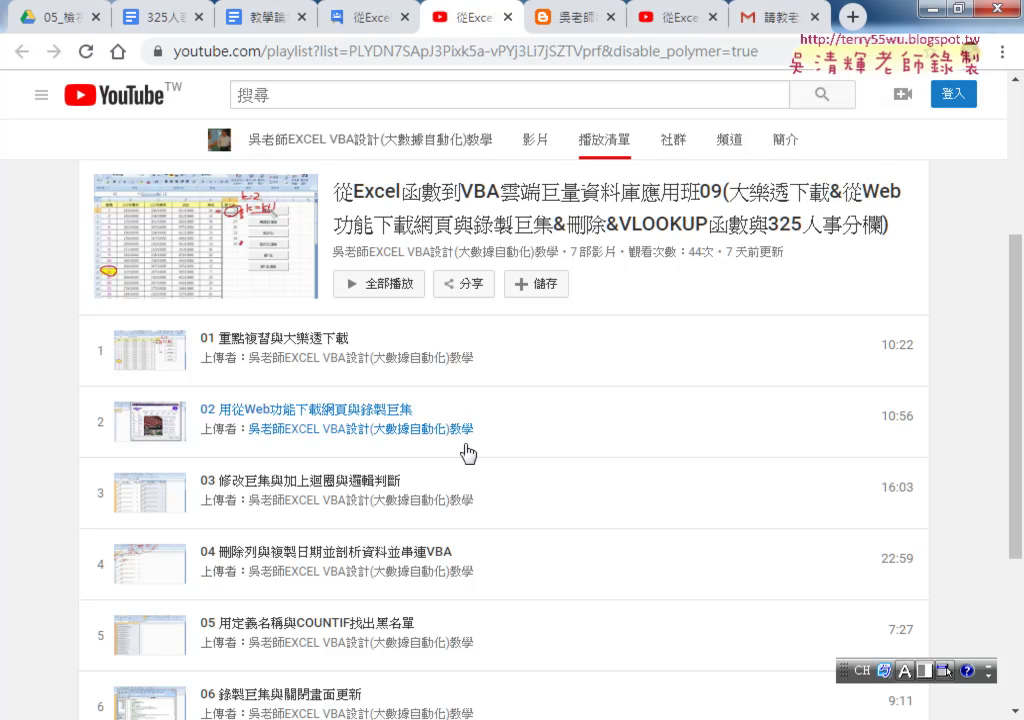
{"action": "left_click", "coordinate": [508, 17]}
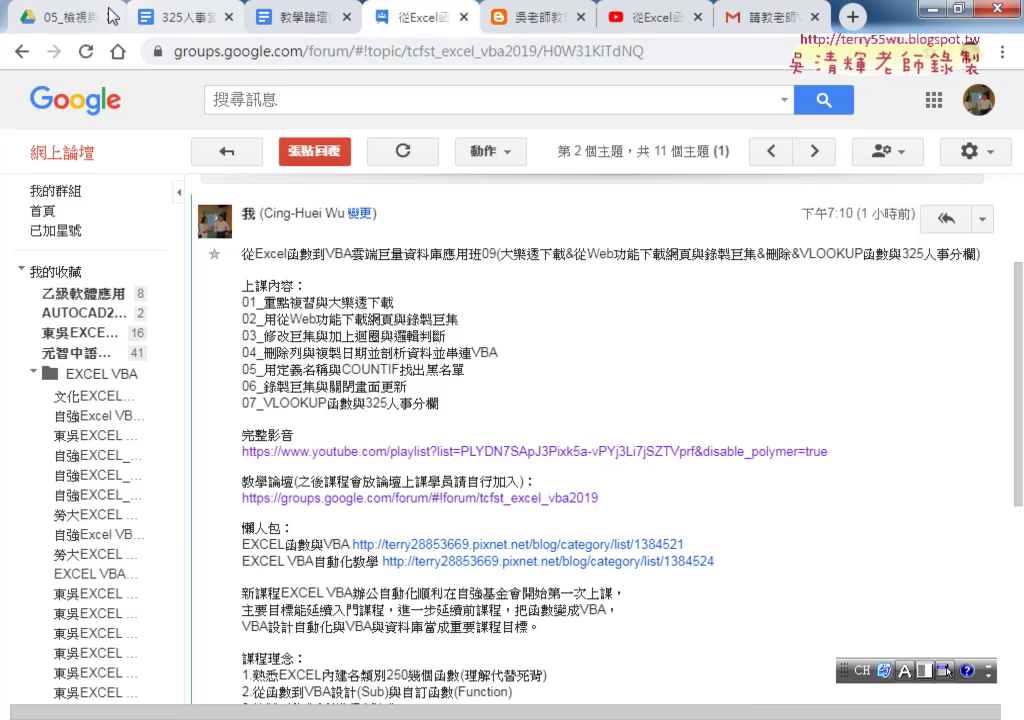
{"action": "left_click", "coordinate": [80, 18]}
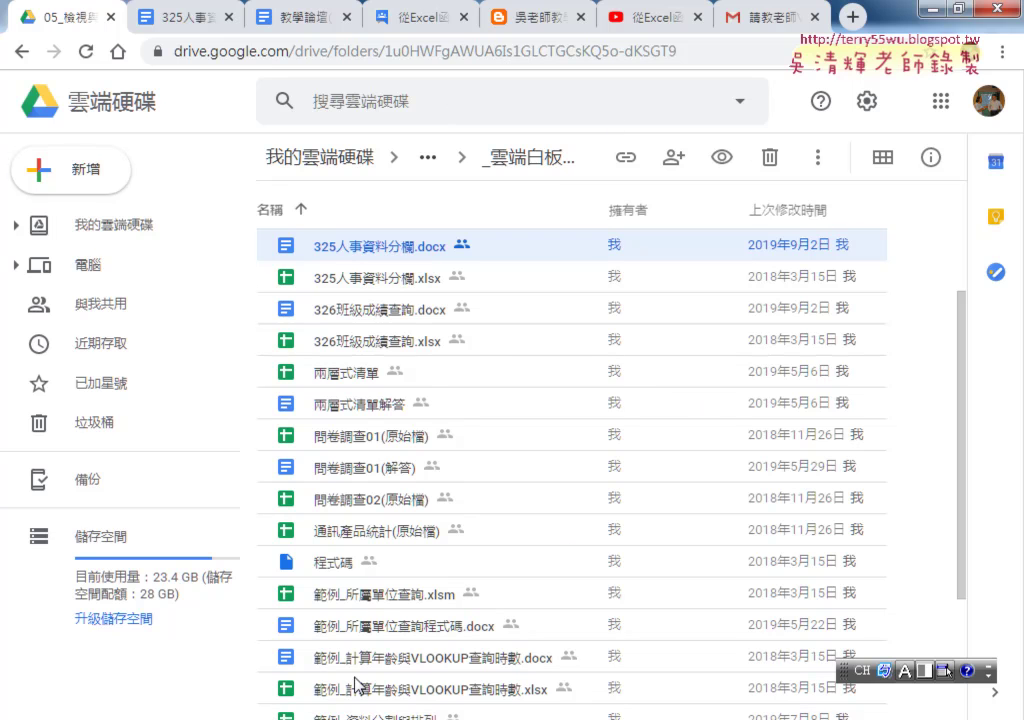
Bring up the 05檢視參照函數 folder and select 326班級成績查詢.xlsx.
{"action": "key", "text": "alt+Tab"}
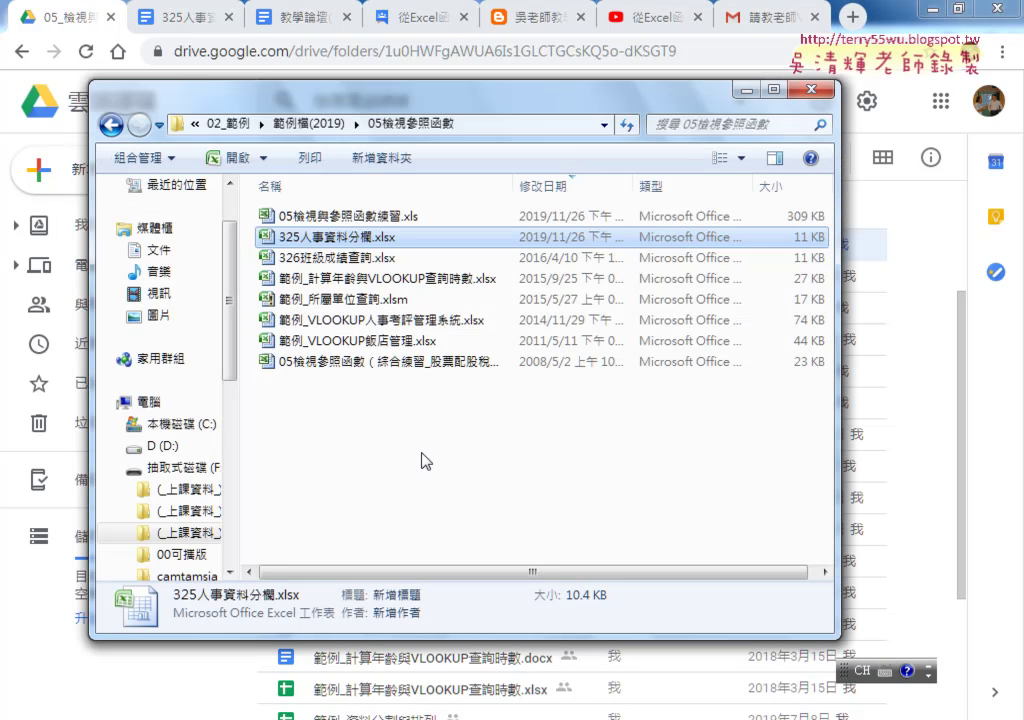
{"action": "left_click", "coordinate": [344, 260]}
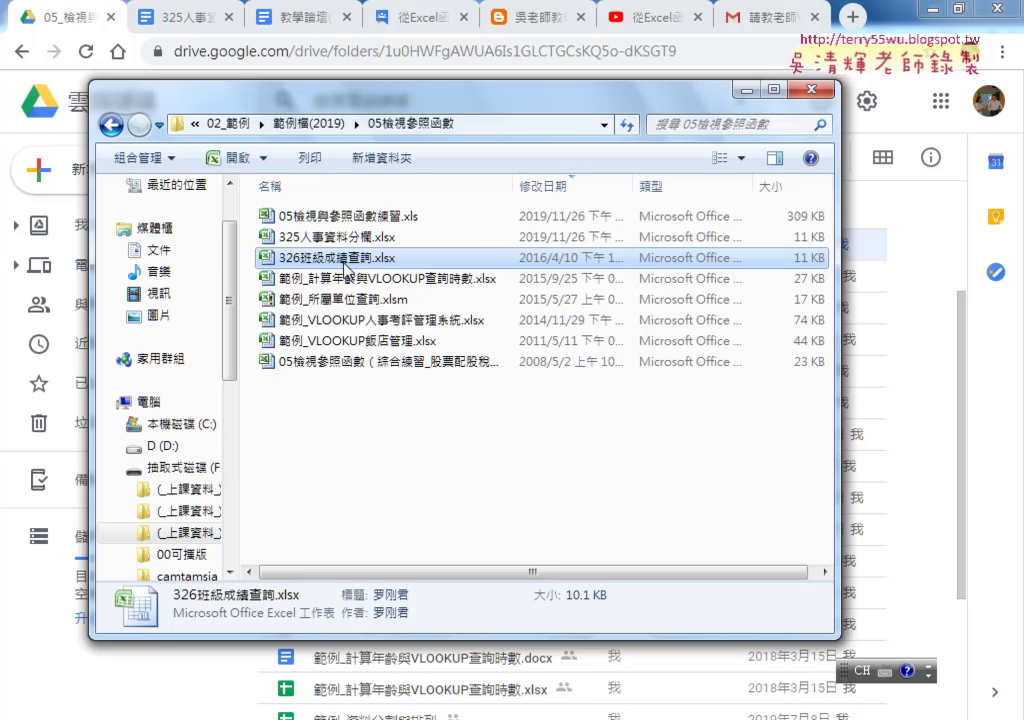
Open 326班級成績查詢.xlsx and zoom the sheet to 130%.
{"action": "double_click", "coordinate": [344, 263]}
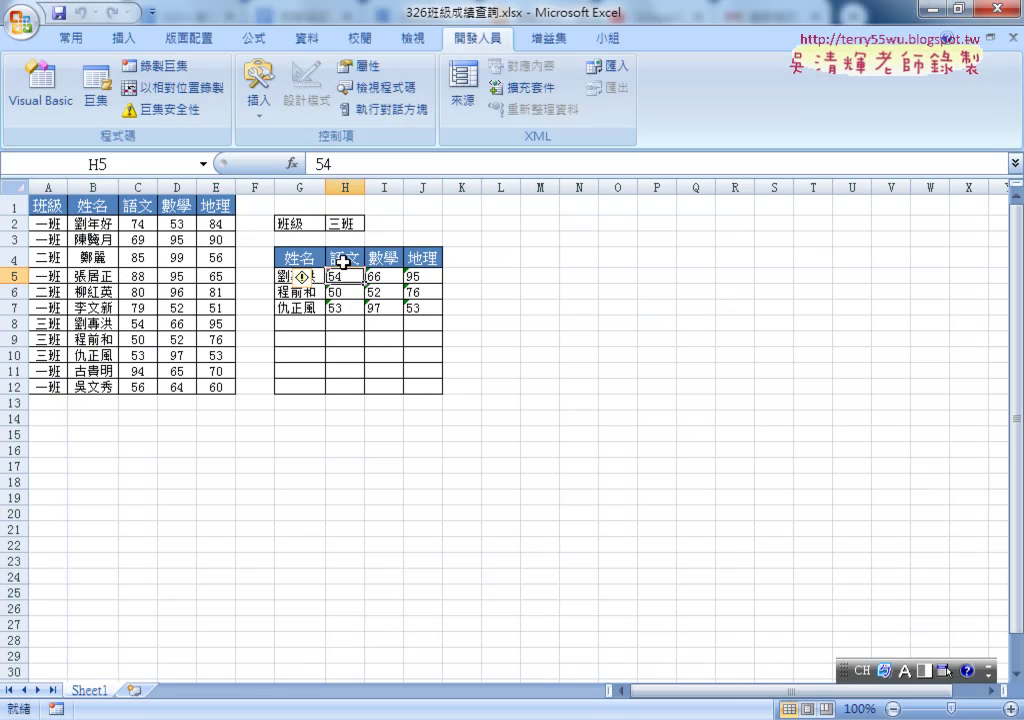
{"action": "left_click", "coordinate": [1010, 709]}
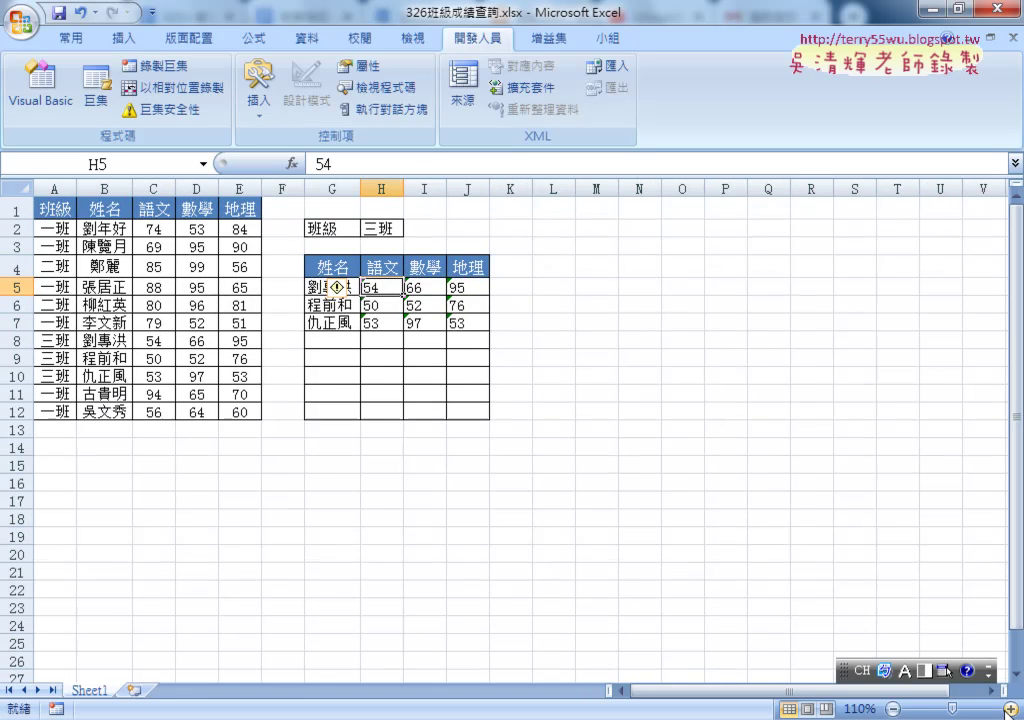
{"action": "left_click", "coordinate": [1010, 709]}
{"action": "left_click", "coordinate": [1010, 709]}
{"action": "left_click", "coordinate": [710, 569]}
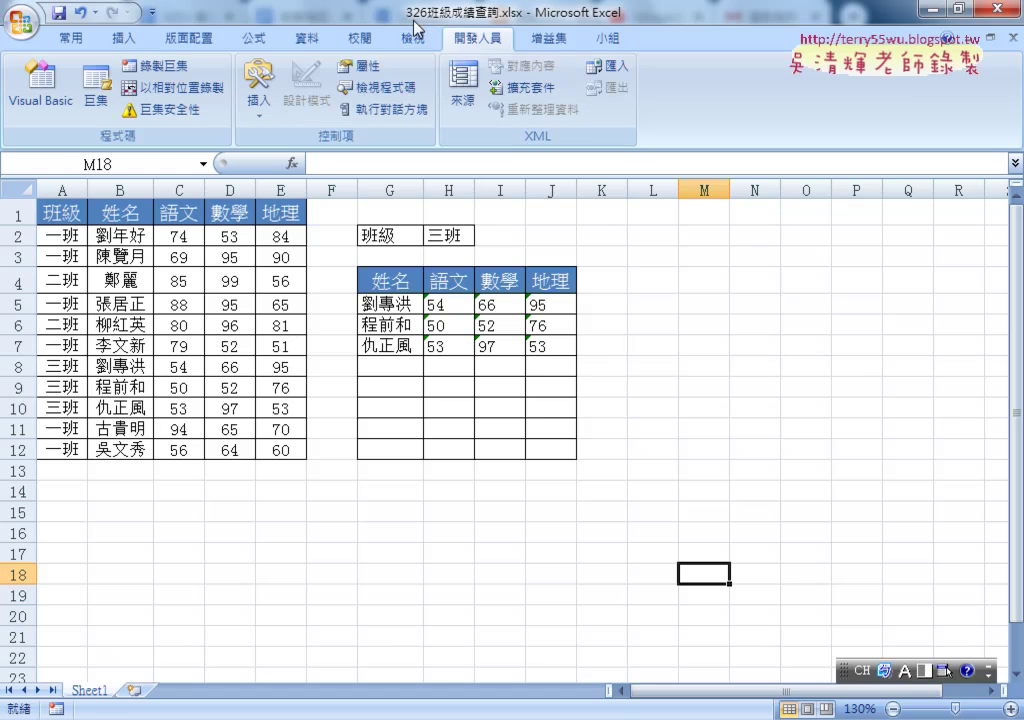
Choose 一班 from H2's class dropdown, then highlight class column A.
{"action": "left_click", "coordinate": [469, 238]}
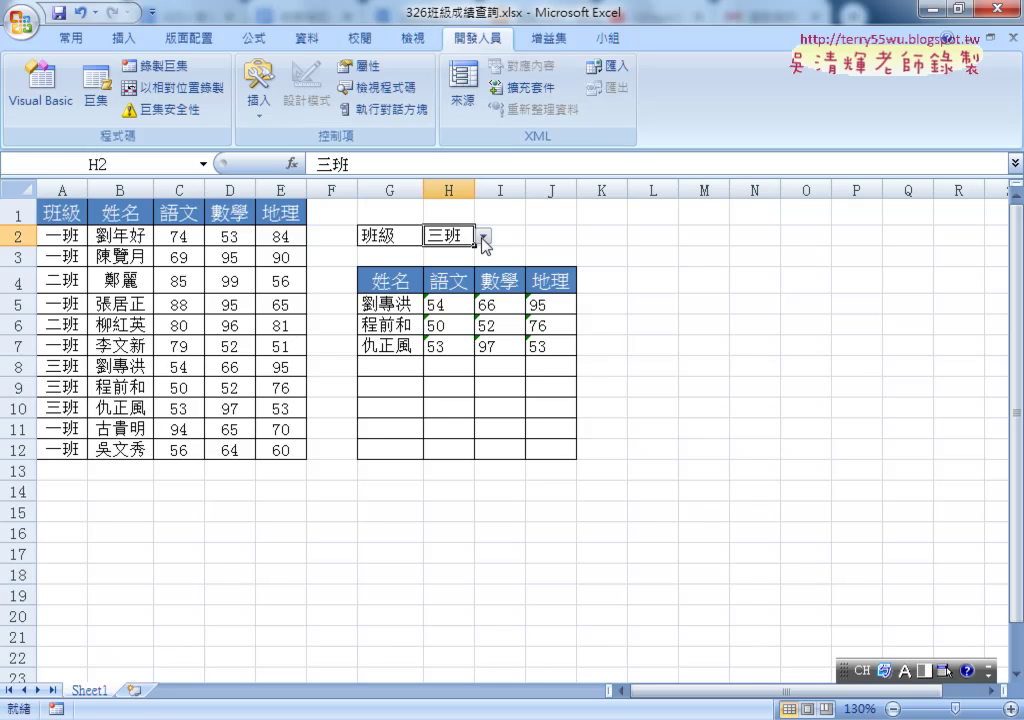
{"action": "left_click", "coordinate": [483, 237]}
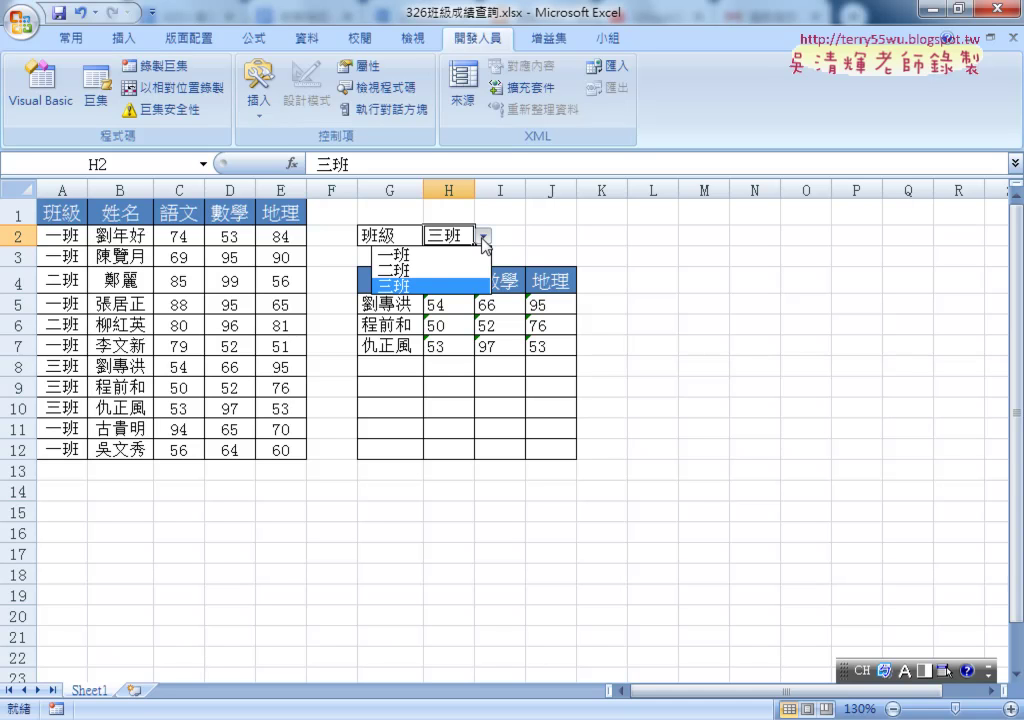
{"action": "left_click", "coordinate": [405, 254]}
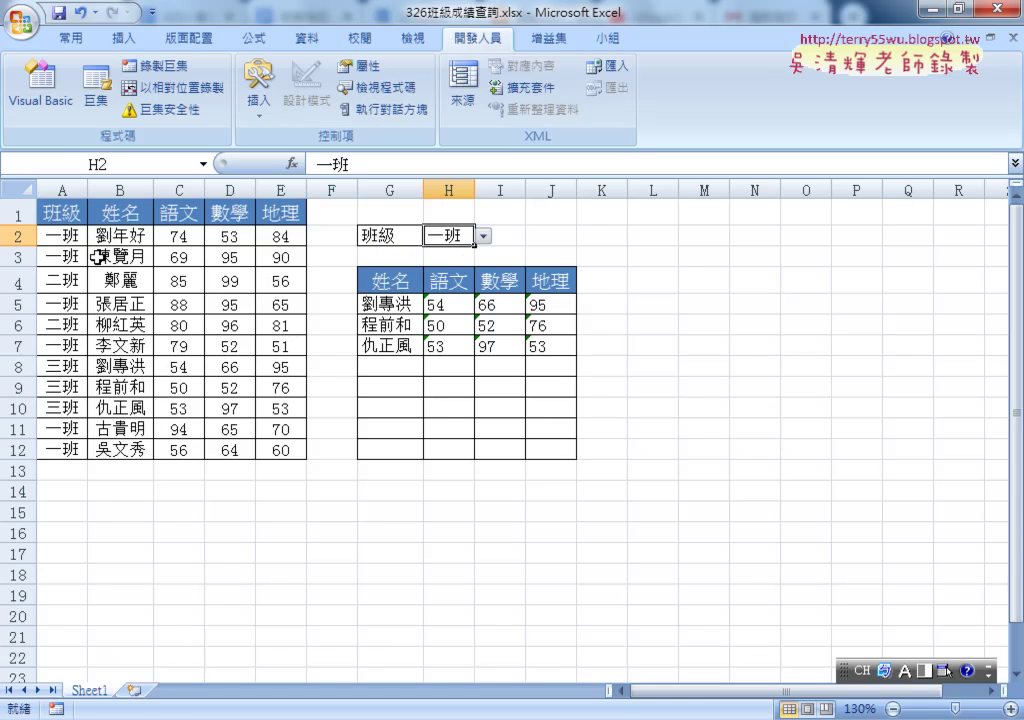
{"action": "left_click", "coordinate": [59, 190]}
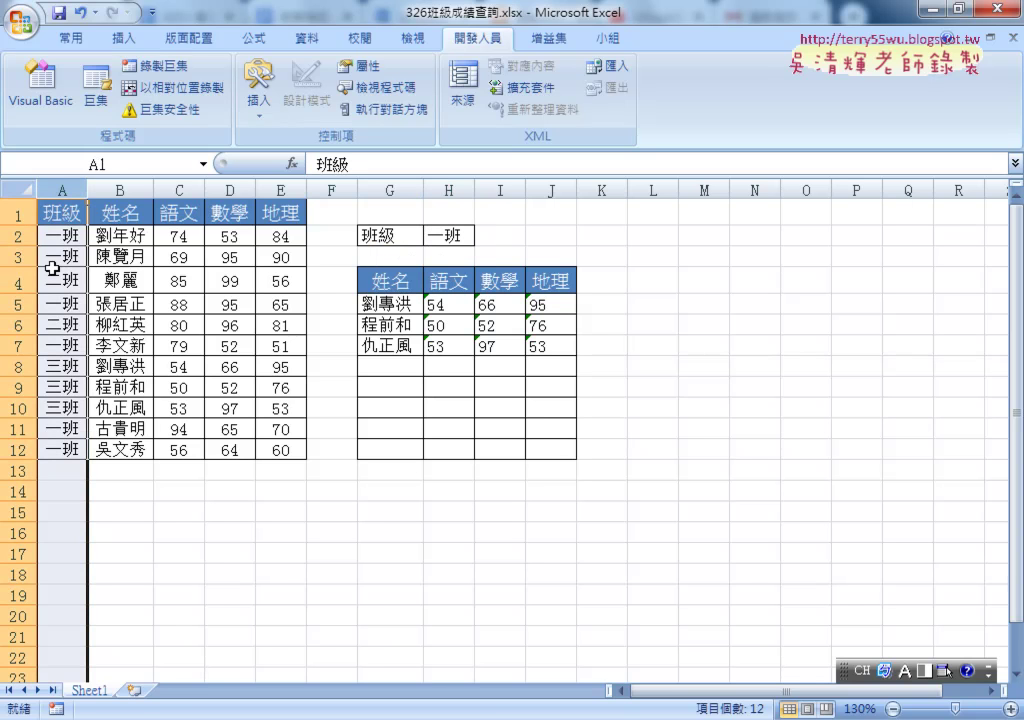
{"action": "left_click_drag", "start_coordinate": [100, 235], "coordinate": [280, 235]}
{"action": "left_click_drag", "start_coordinate": [395, 303], "coordinate": [517, 310]}
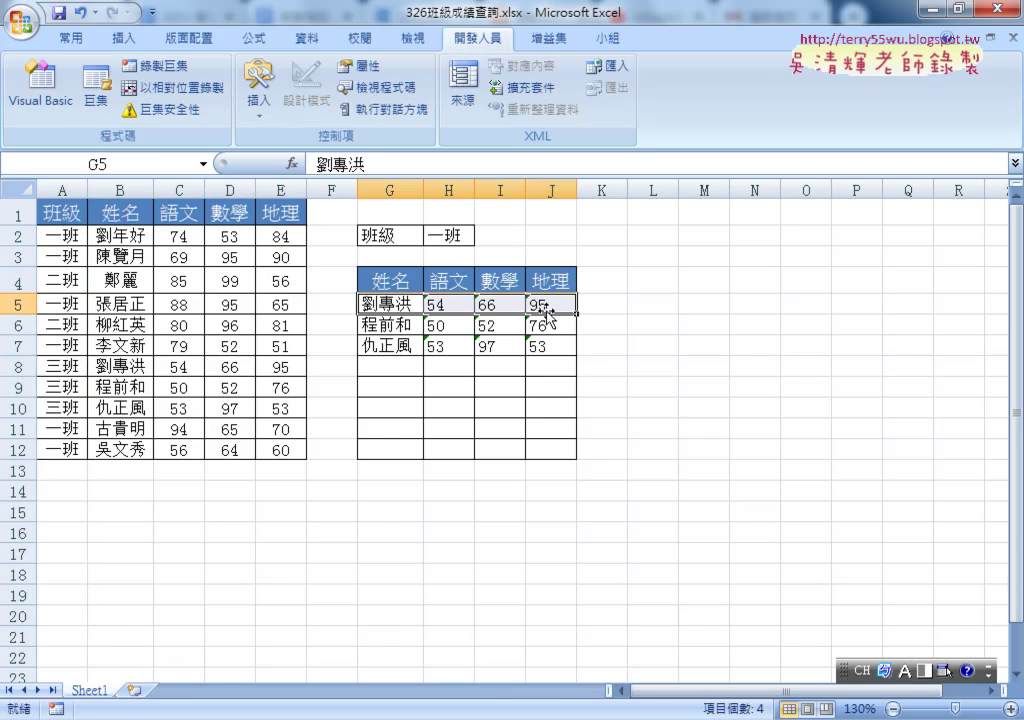
{"action": "left_click_drag", "start_coordinate": [98, 257], "coordinate": [210, 258]}
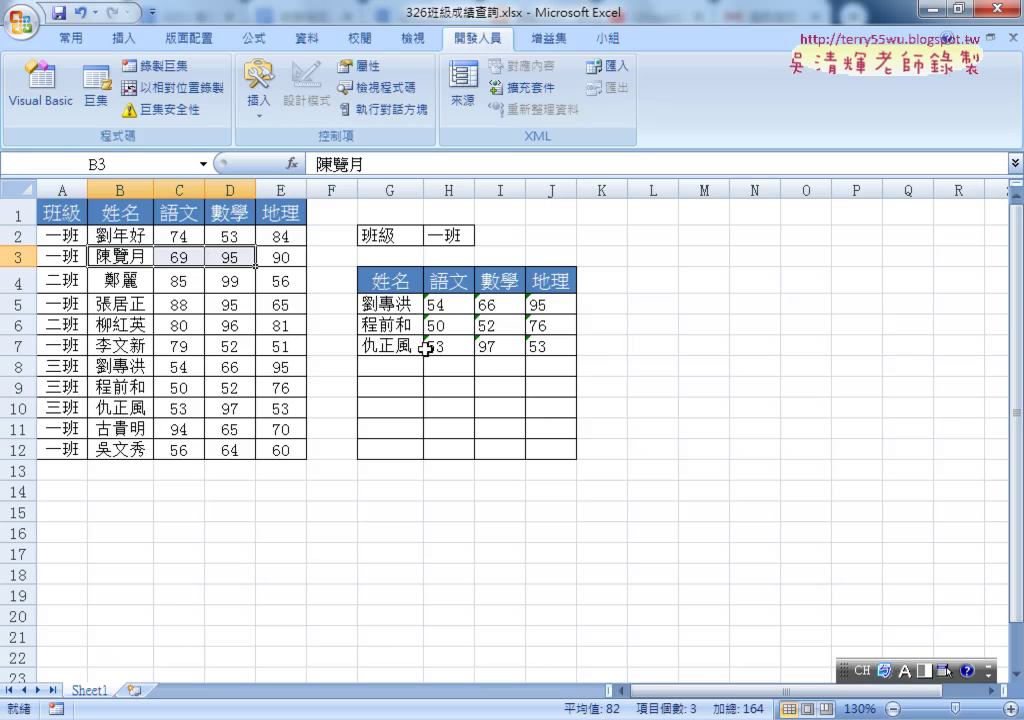
{"action": "left_click_drag", "start_coordinate": [385, 325], "coordinate": [495, 325]}
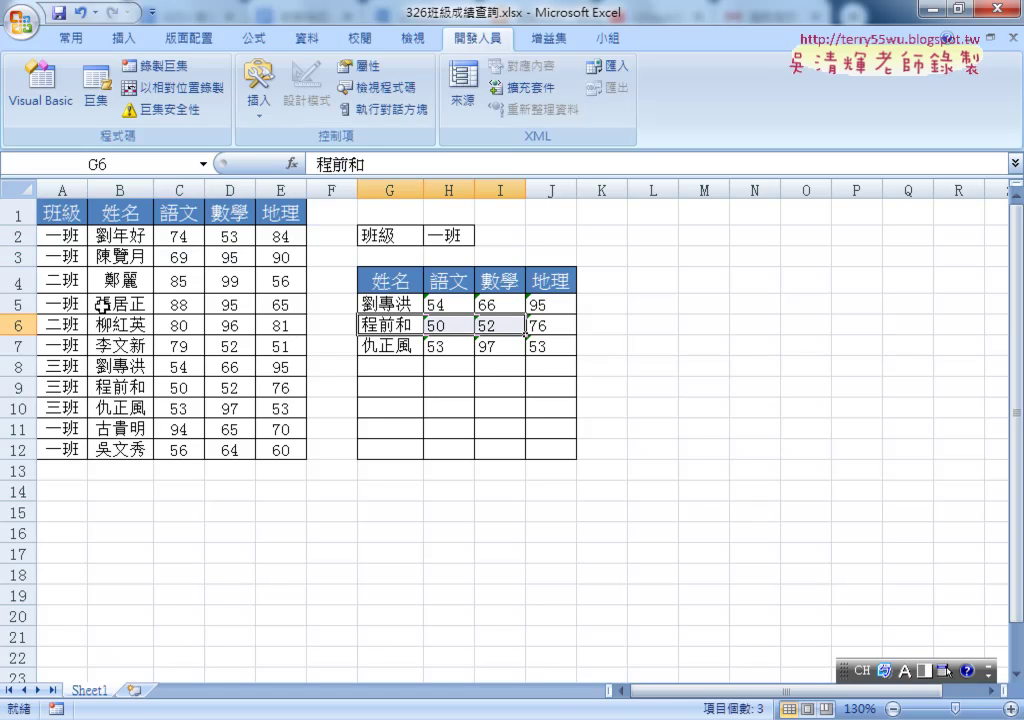
{"action": "left_click_drag", "start_coordinate": [142, 303], "coordinate": [280, 304]}
{"action": "left_click_drag", "start_coordinate": [385, 346], "coordinate": [523, 346]}
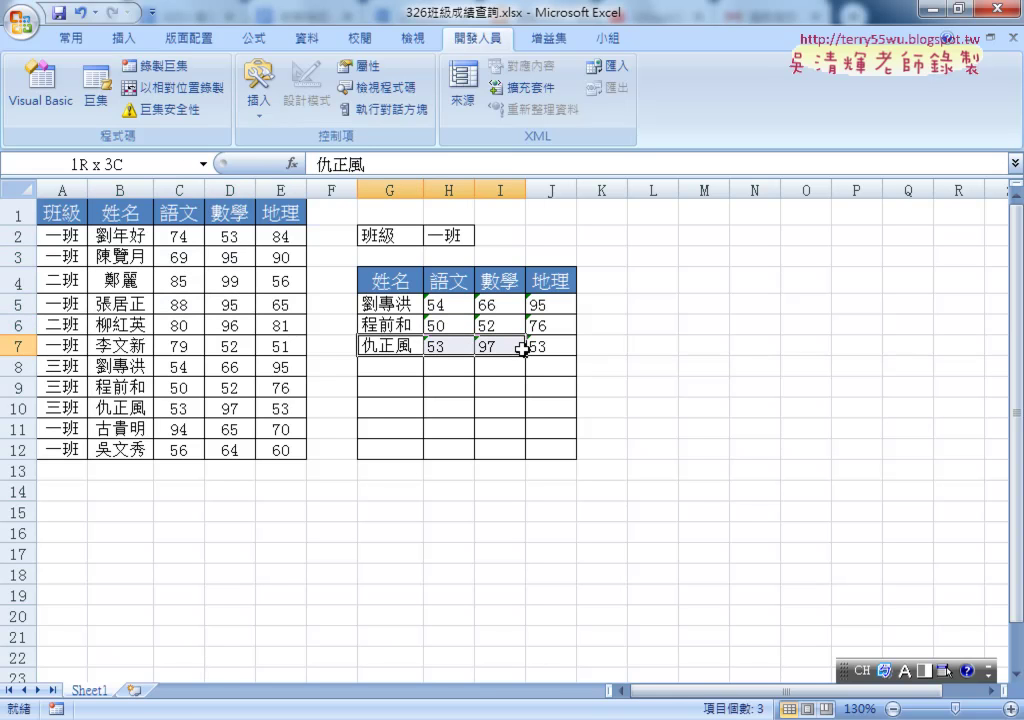
{"action": "left_click_drag", "start_coordinate": [140, 236], "coordinate": [280, 236]}
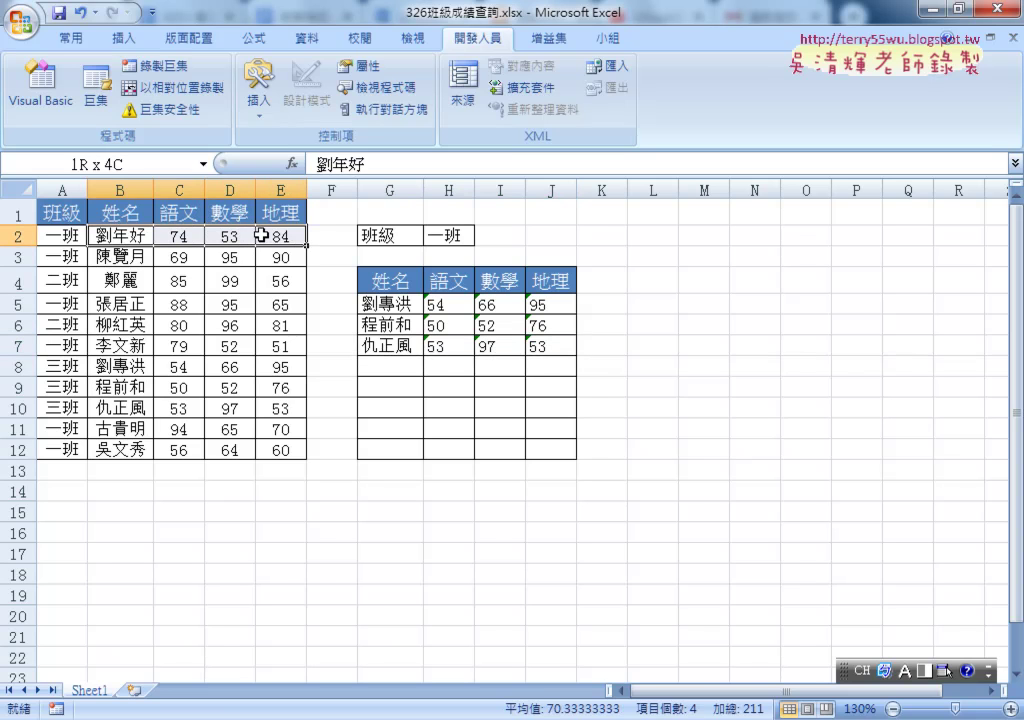
{"action": "left_click_drag", "start_coordinate": [385, 304], "coordinate": [448, 304]}
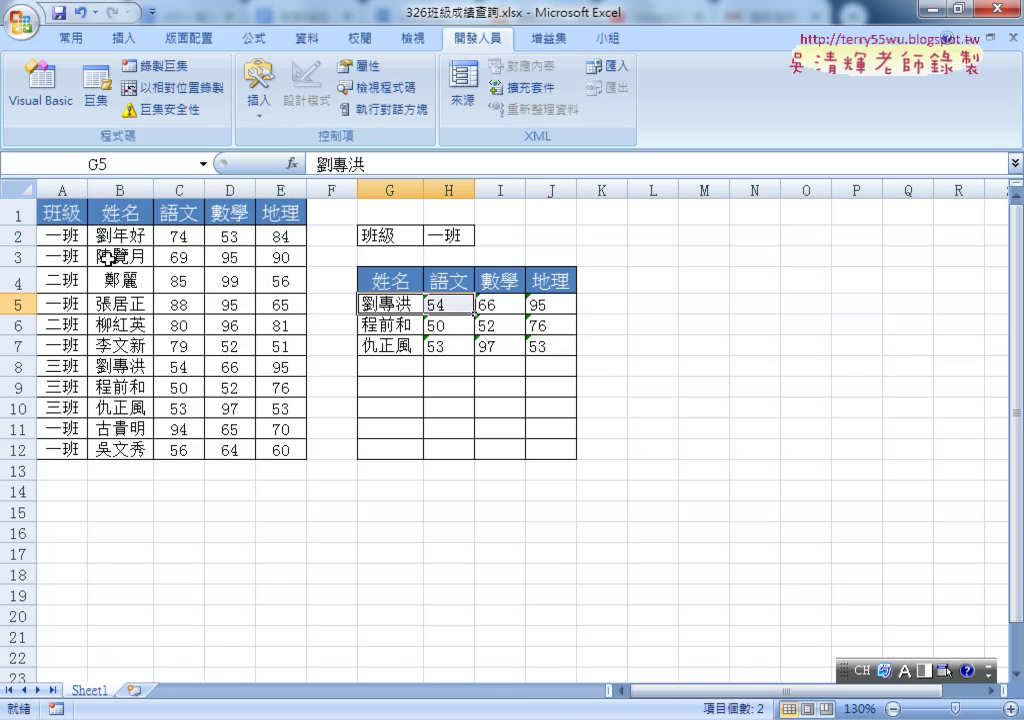
{"action": "left_click_drag", "start_coordinate": [140, 256], "coordinate": [280, 256]}
{"action": "left_click_drag", "start_coordinate": [385, 325], "coordinate": [500, 323]}
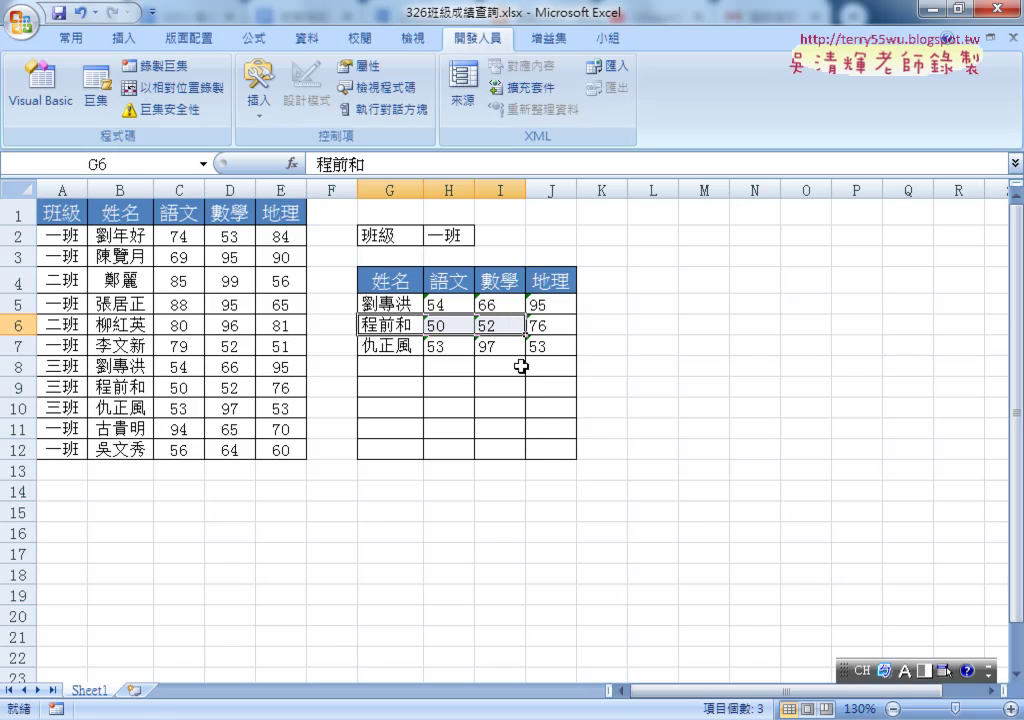
Pick 二班 from the H2 class dropdown.
{"action": "left_click", "coordinate": [450, 236]}
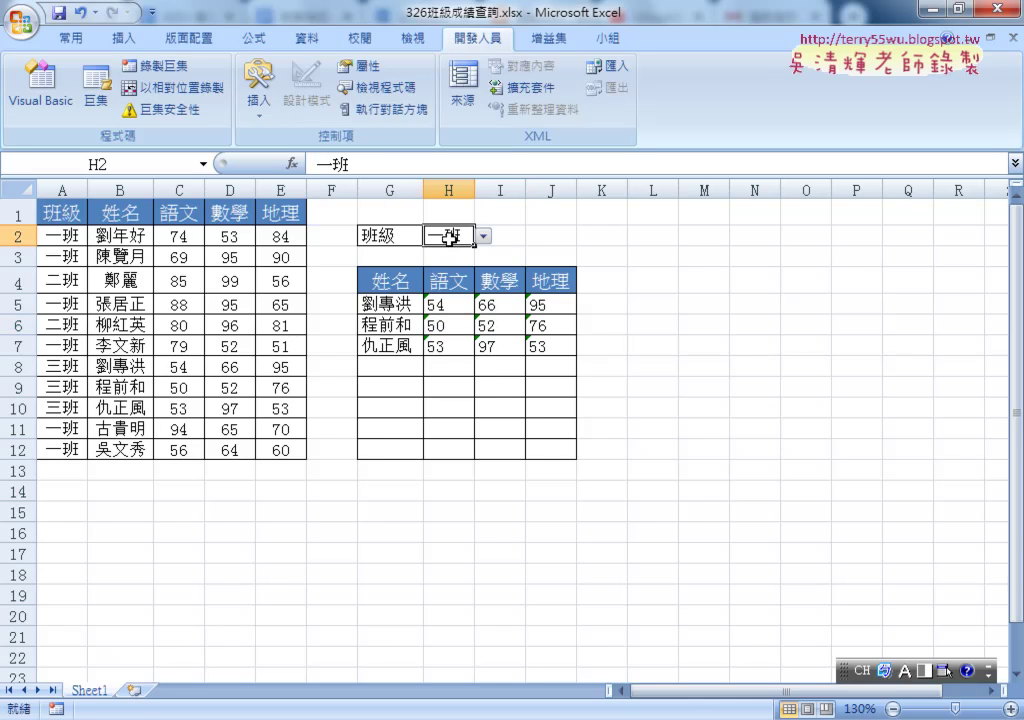
{"action": "left_click", "coordinate": [484, 238]}
{"action": "left_click", "coordinate": [484, 240]}
{"action": "left_click", "coordinate": [484, 236]}
{"action": "left_click", "coordinate": [420, 276]}
Compare 二班 data rows 4 and 6 with result rows G5:J5 and the second result row.
{"action": "left_click_drag", "start_coordinate": [140, 281], "coordinate": [276, 284]}
{"action": "left_click_drag", "start_coordinate": [400, 304], "coordinate": [565, 309]}
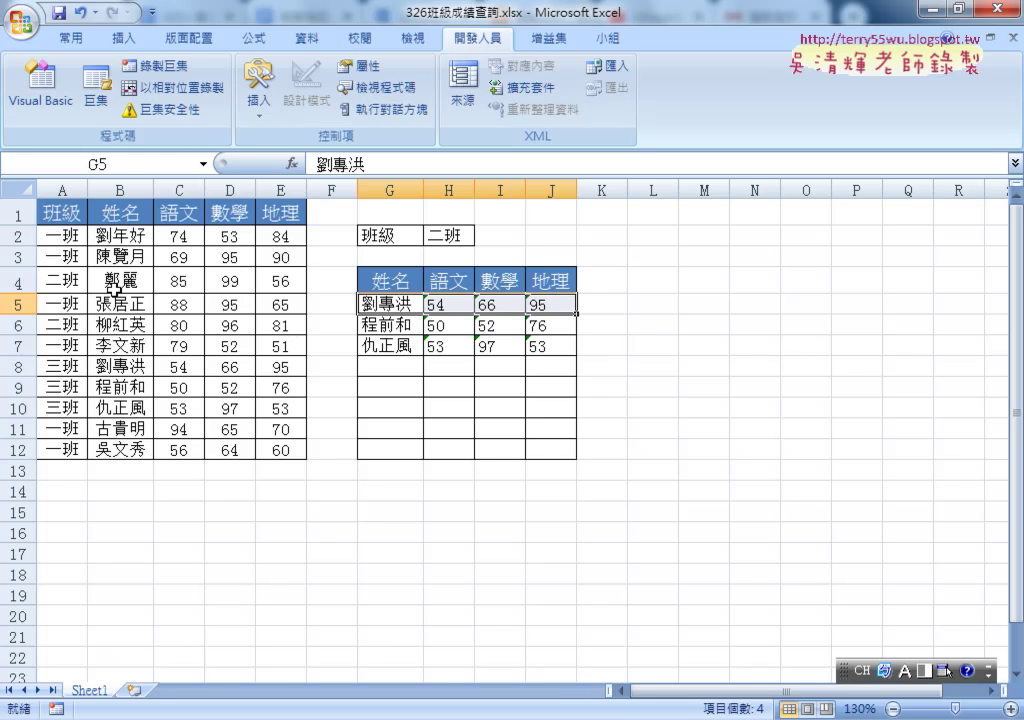
{"action": "mouse_move", "coordinate": [118, 281]}
{"action": "left_mouse_down"}
{"action": "mouse_move", "coordinate": [229, 281]}
{"action": "mouse_move", "coordinate": [306, 297]}
{"action": "left_mouse_up"}
{"action": "left_click_drag", "start_coordinate": [392, 304], "coordinate": [547, 309]}
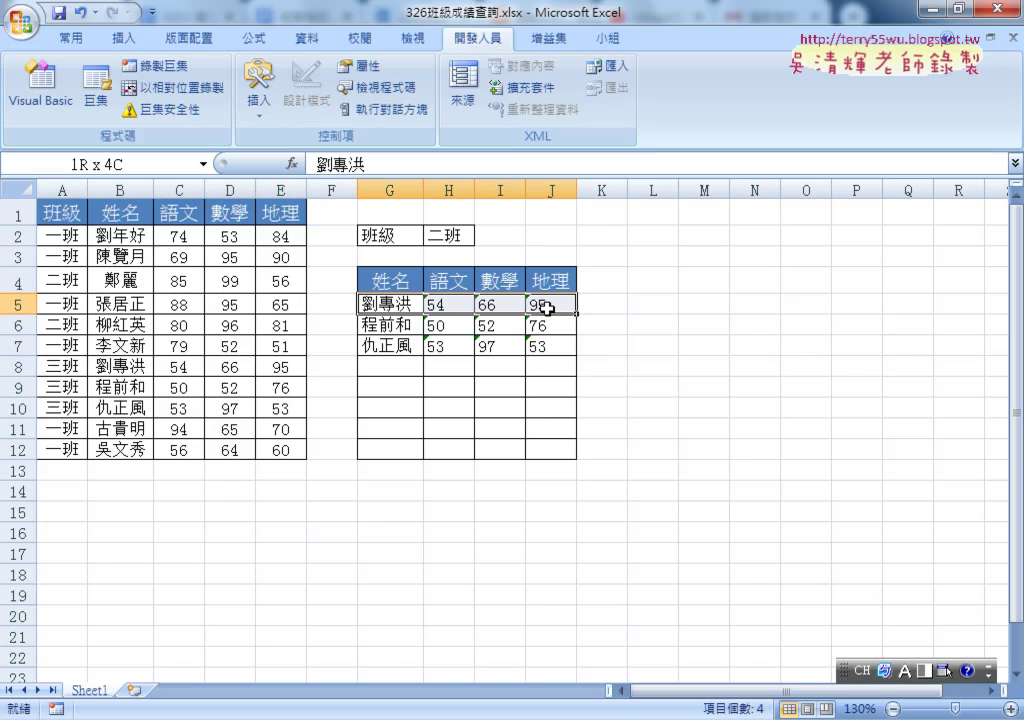
{"action": "left_click_drag", "start_coordinate": [108, 328], "coordinate": [280, 328]}
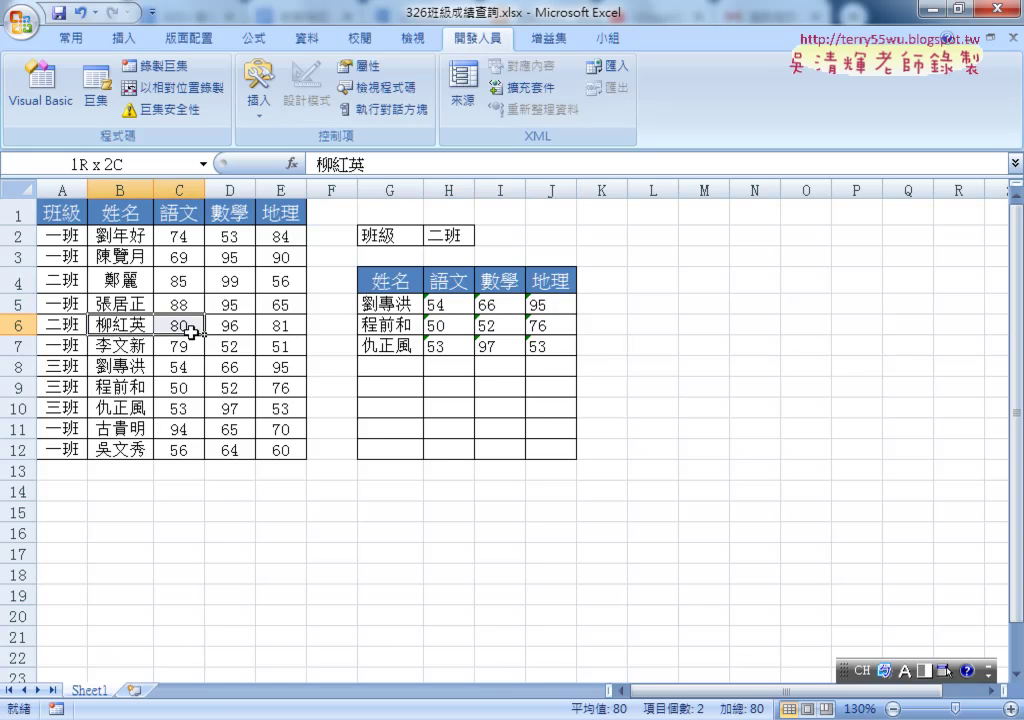
{"action": "left_click_drag", "start_coordinate": [385, 325], "coordinate": [555, 333]}
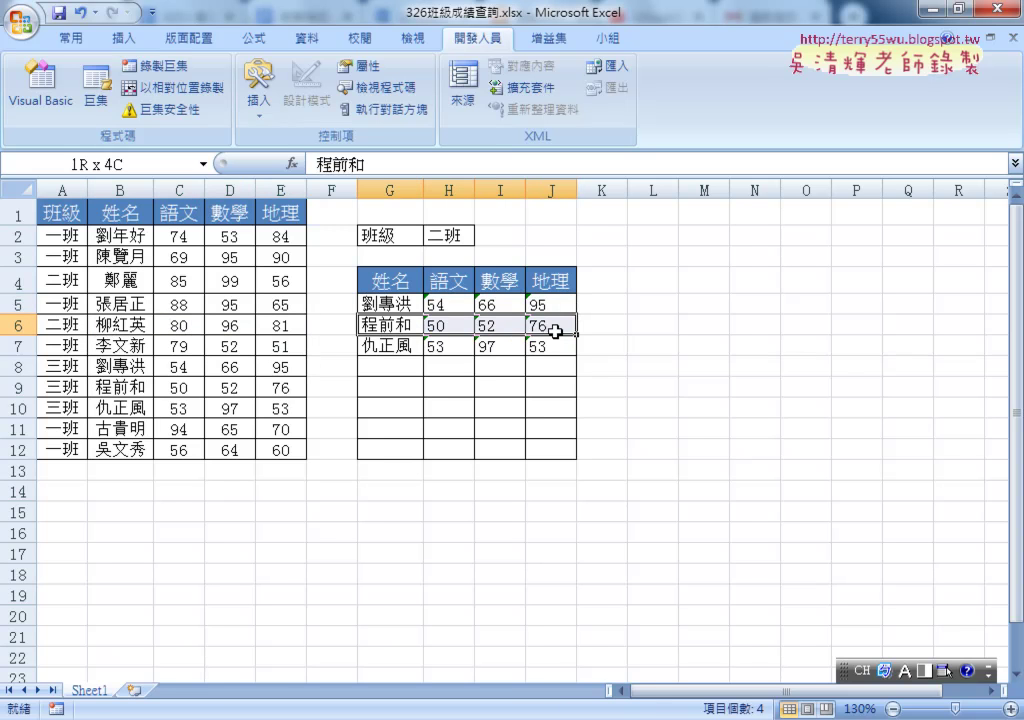
Highlight result row G5:J5, then open 326班級成績查詢.docx from the Drive list.
{"action": "left_click_drag", "start_coordinate": [393, 302], "coordinate": [555, 305]}
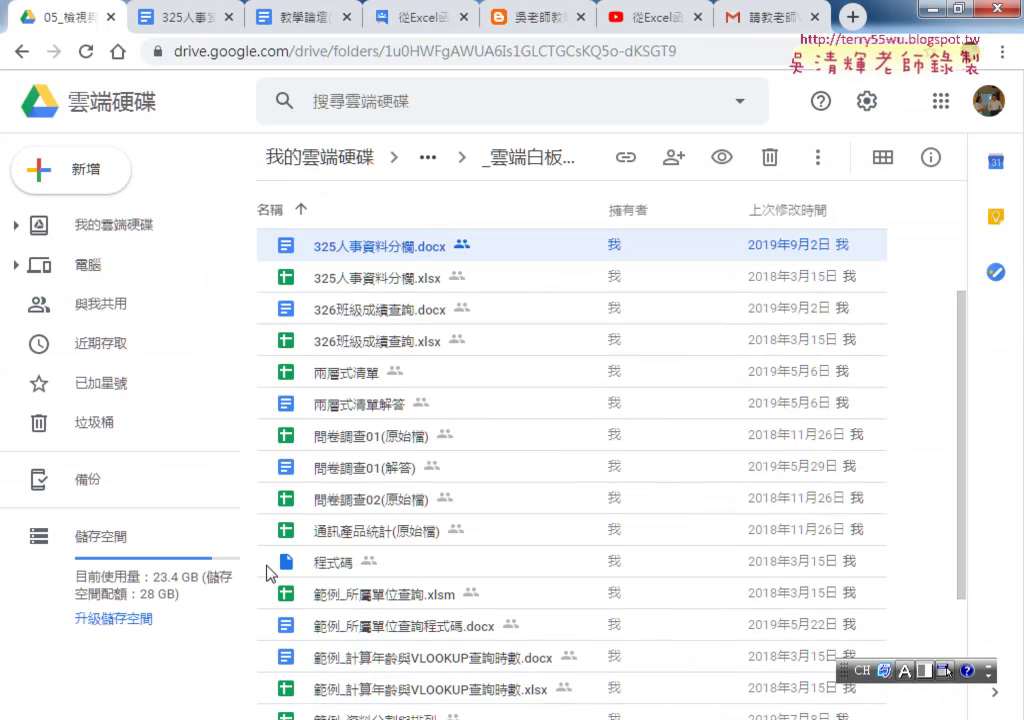
{"action": "double_click", "coordinate": [352, 312]}
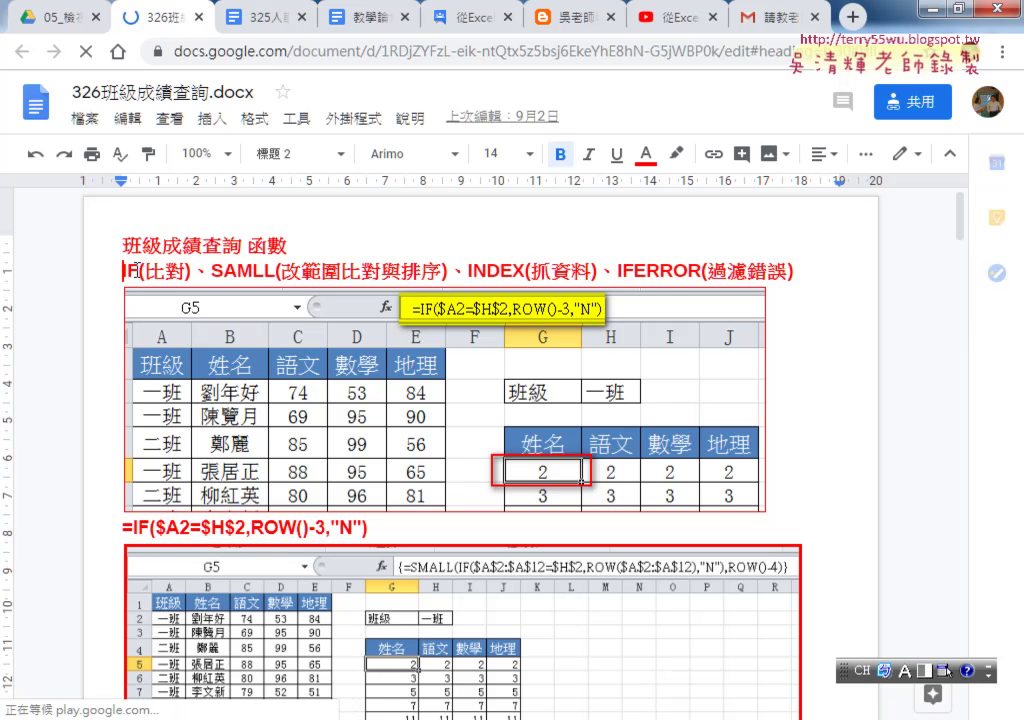
Scroll to the SMALL and {=INDEX(...)} array formulas, marking the SAMLL typo and opening braces.
{"action": "left_click_drag", "start_coordinate": [238, 270], "coordinate": [263, 270]}
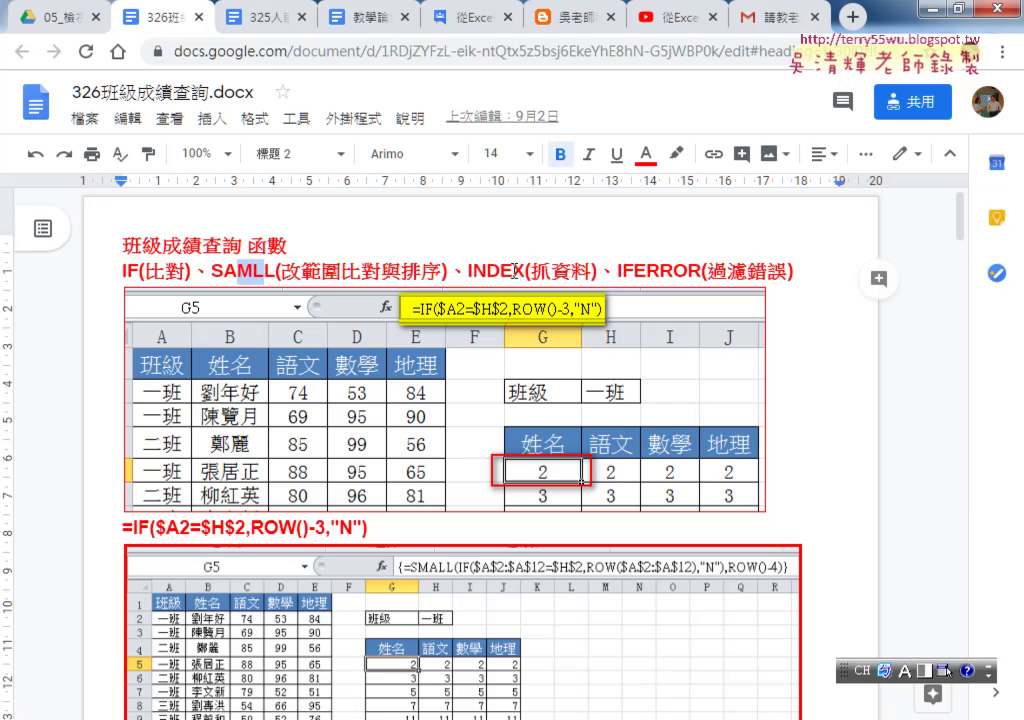
{"action": "left_click_drag", "start_coordinate": [497, 270], "coordinate": [527, 270]}
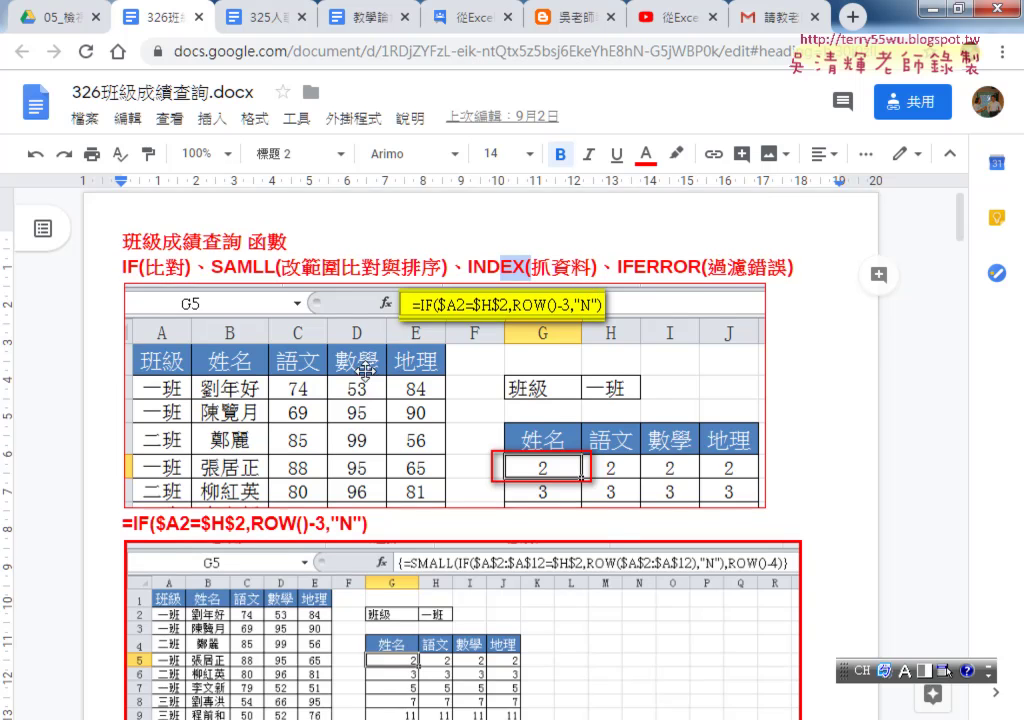
{"action": "scroll", "coordinate": [318, 359], "scroll_direction": "down", "scroll_amount": 2}
{"action": "scroll", "coordinate": [318, 359], "scroll_direction": "down", "scroll_amount": 2}
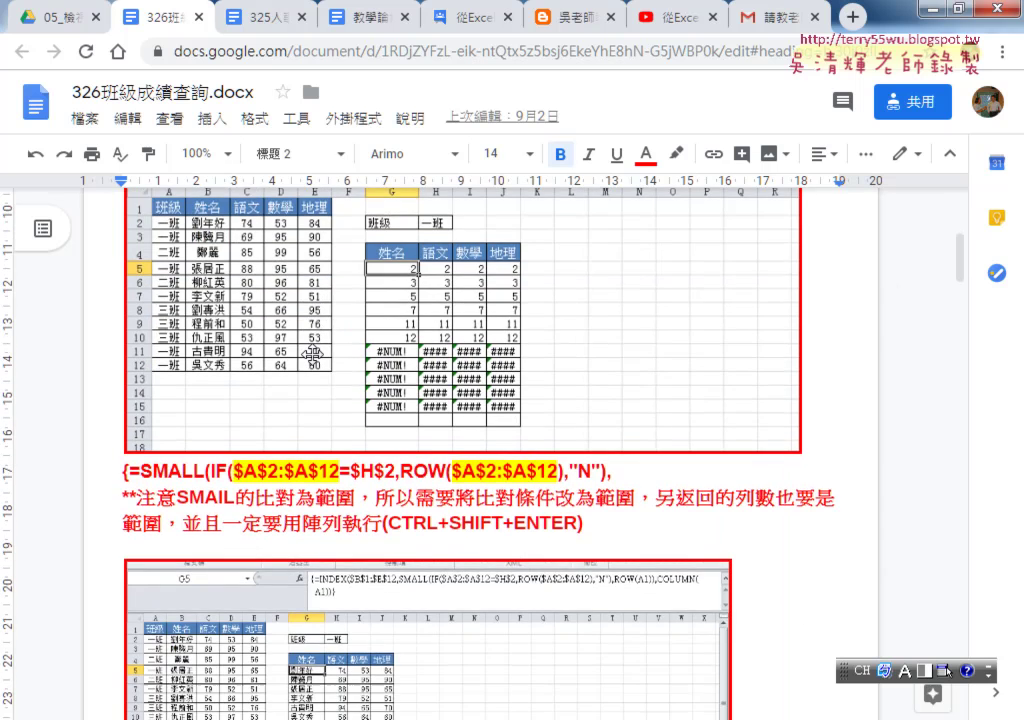
{"action": "scroll", "coordinate": [312, 352], "scroll_direction": "down", "scroll_amount": 4}
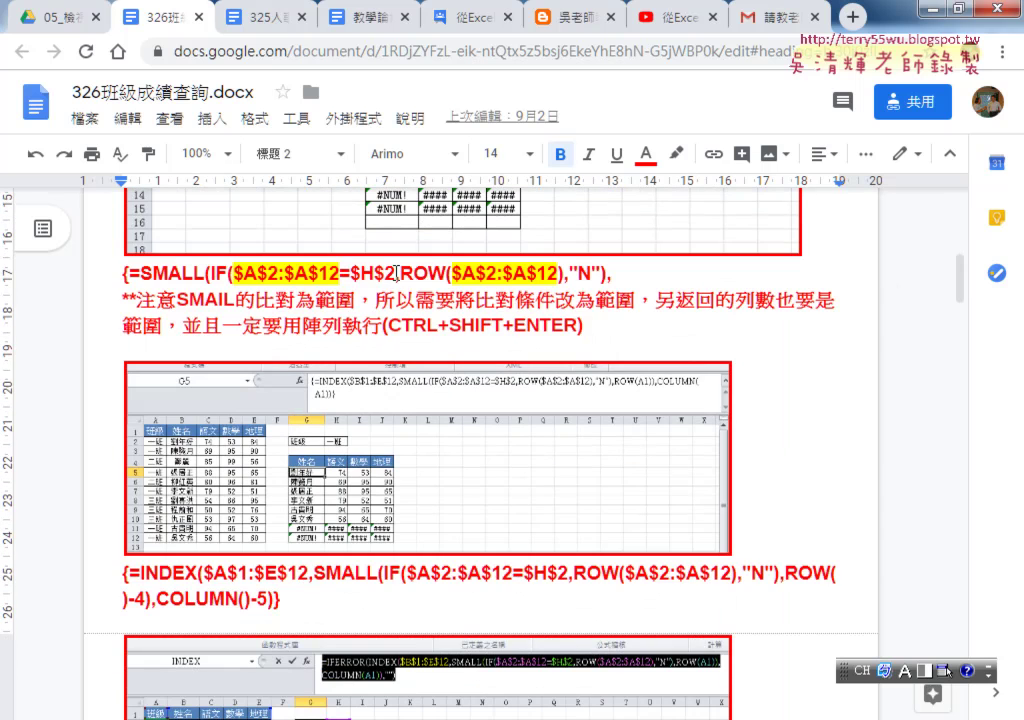
{"action": "left_click_drag", "start_coordinate": [398, 272], "coordinate": [433, 272]}
{"action": "left_click_drag", "start_coordinate": [122, 272], "coordinate": [131, 272]}
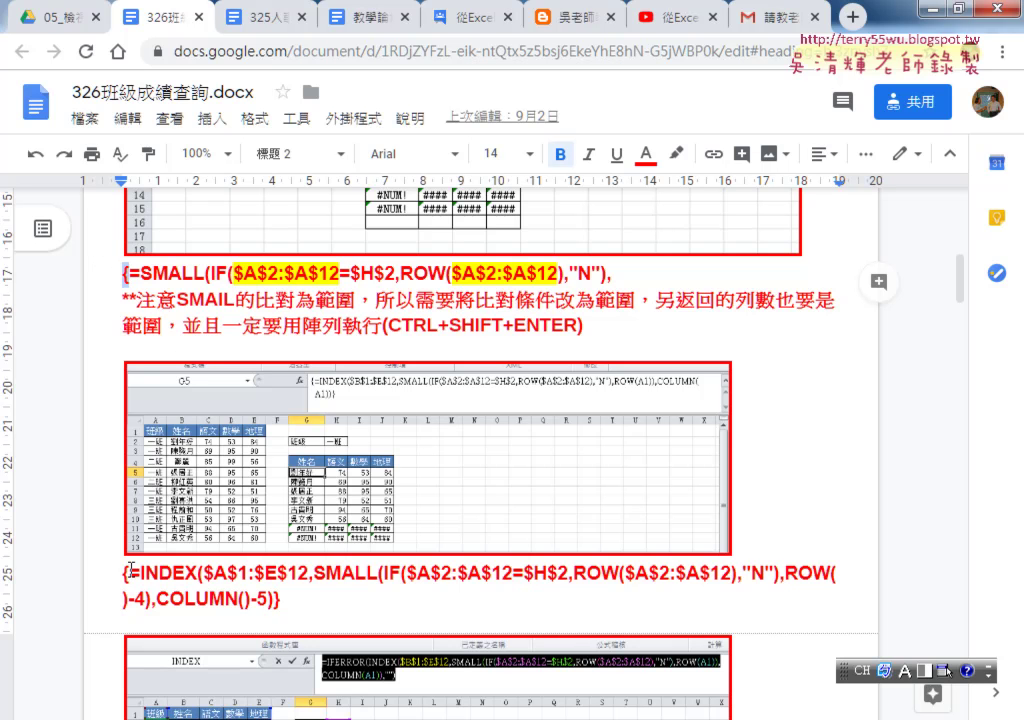
{"action": "left_click_drag", "start_coordinate": [131, 571], "coordinate": [122, 573]}
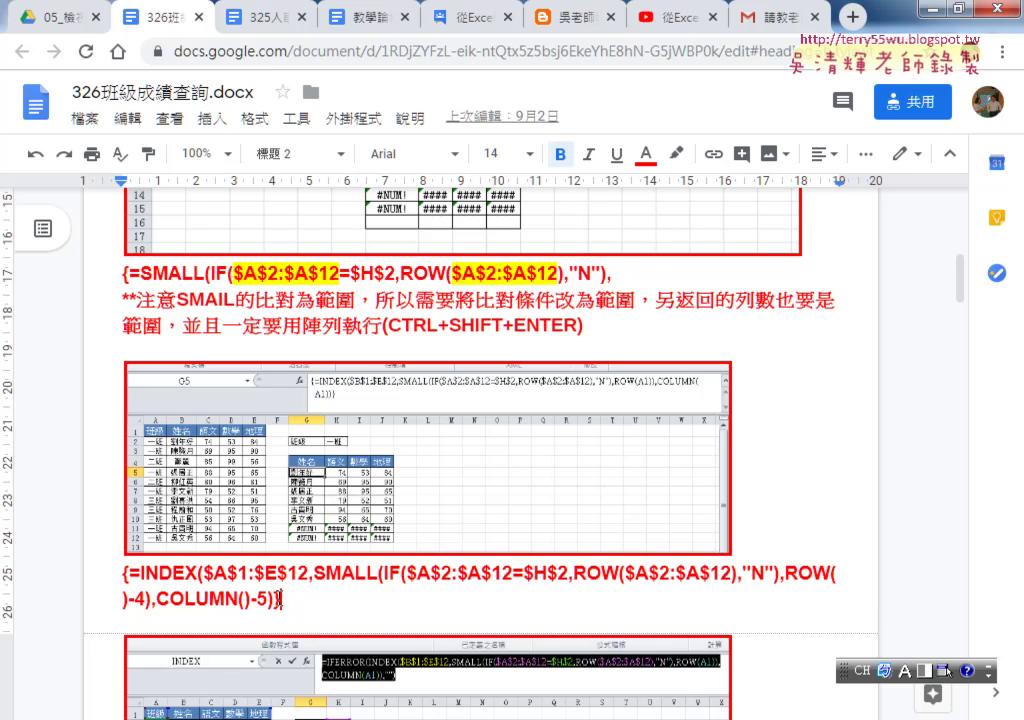
Scroll the notes past the INDIRECT section down to the Public Sub 班級() VBA code.
{"action": "scroll", "coordinate": [280, 599], "scroll_direction": "down", "scroll_amount": 5}
{"action": "scroll", "coordinate": [280, 599], "scroll_direction": "down", "scroll_amount": 3}
{"action": "scroll", "coordinate": [280, 599], "scroll_direction": "down", "scroll_amount": 4}
{"action": "scroll", "coordinate": [280, 599], "scroll_direction": "down", "scroll_amount": 1}
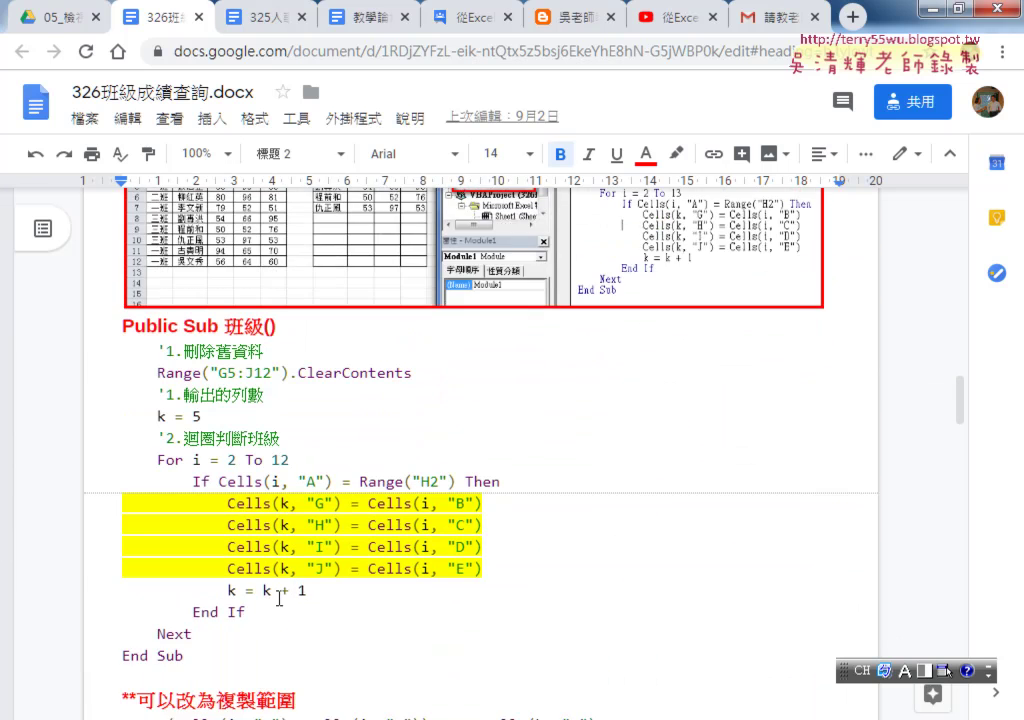
{"action": "scroll", "coordinate": [280, 599], "scroll_direction": "down", "scroll_amount": 1}
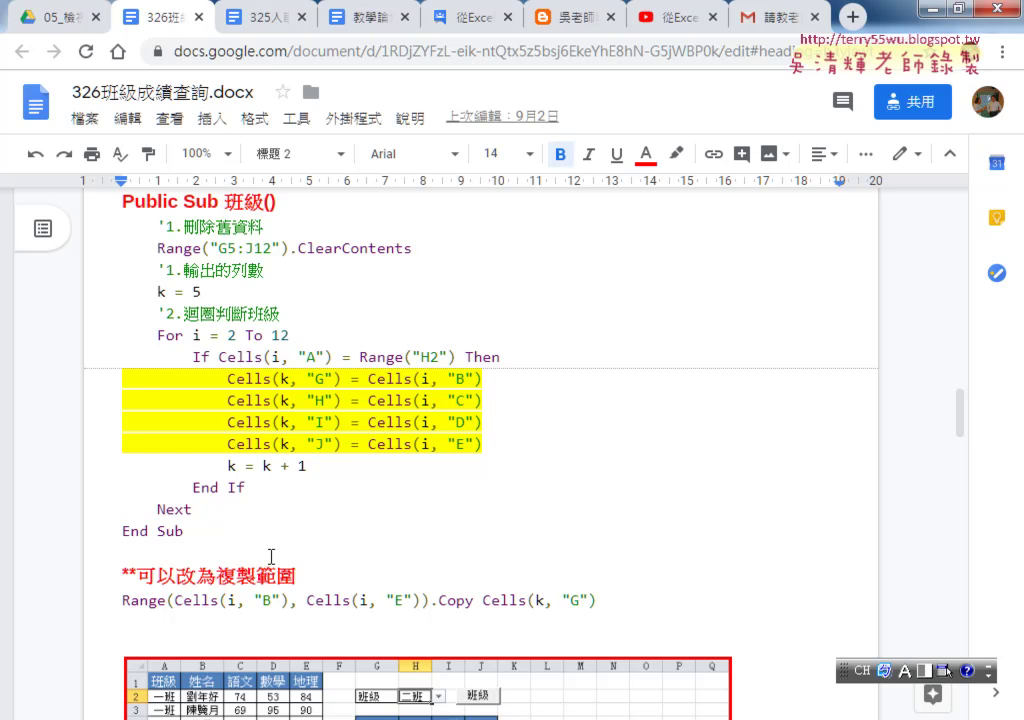
{"action": "mouse_move", "coordinate": [355, 708]}
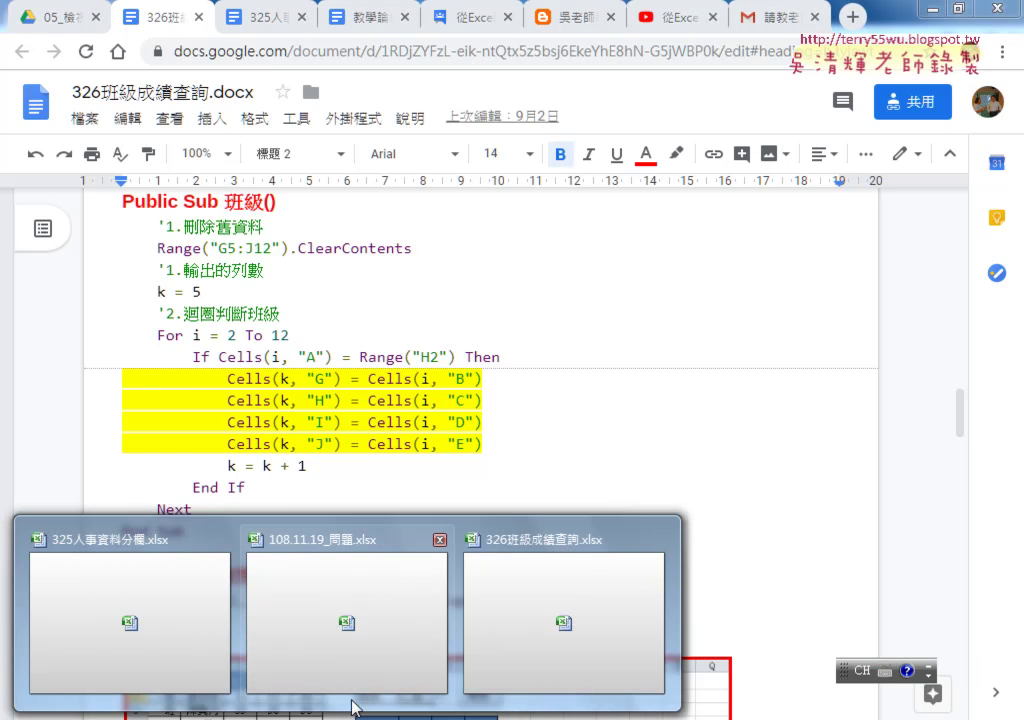
Bring up 326班級成績查詢.xlsx, select data rows 2–12 and check the class chosen in H2.
{"action": "left_click", "coordinate": [541, 620]}
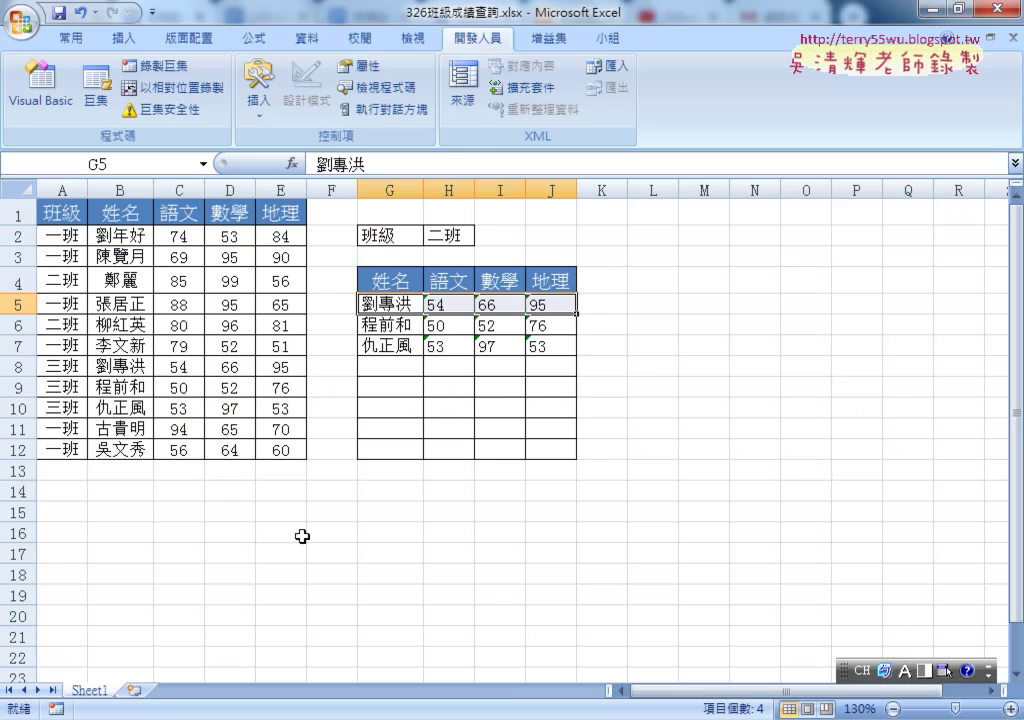
{"action": "left_click_drag", "start_coordinate": [19, 242], "coordinate": [6, 450]}
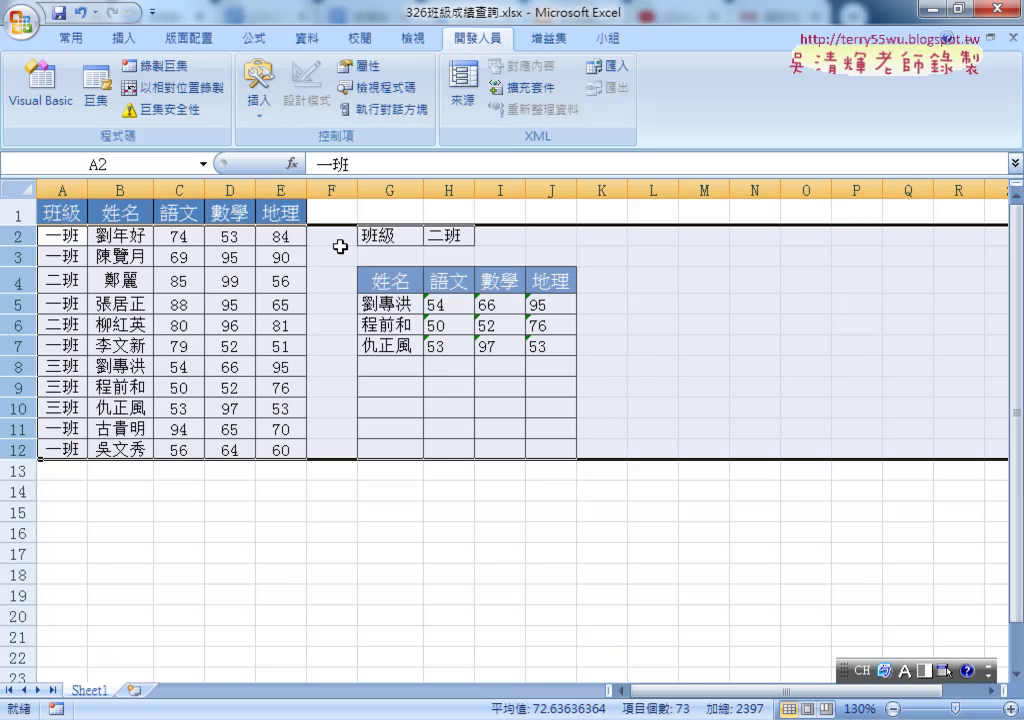
{"action": "left_click", "coordinate": [447, 235]}
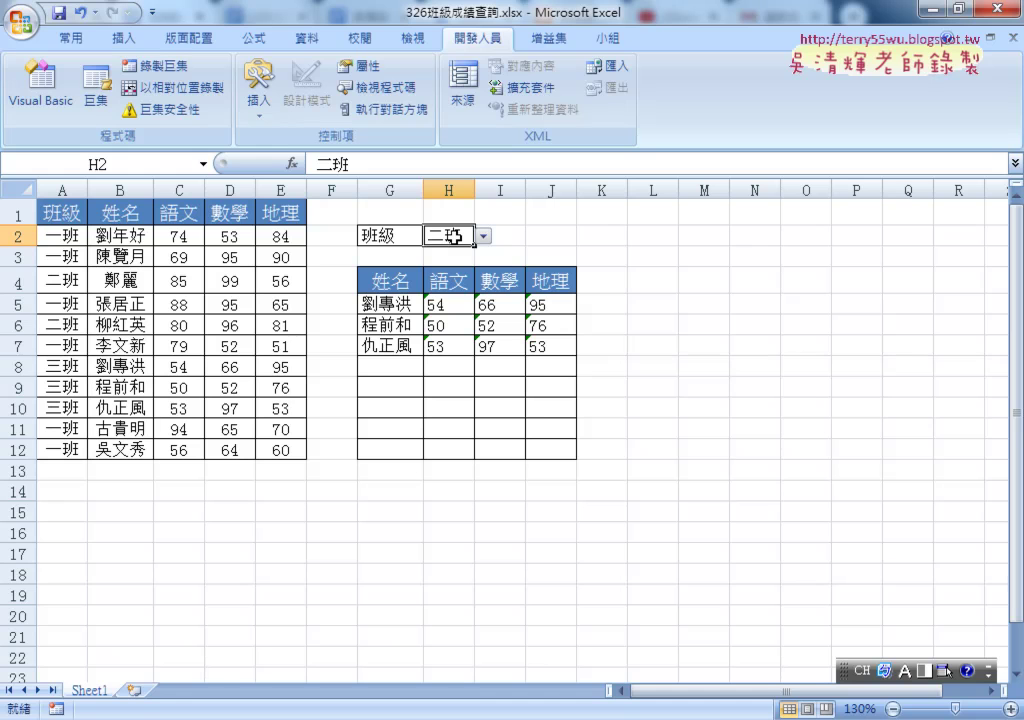
Compare the class in A2 and student name in B2 against H2 and the first listed name in G5.
{"action": "left_click", "coordinate": [68, 235]}
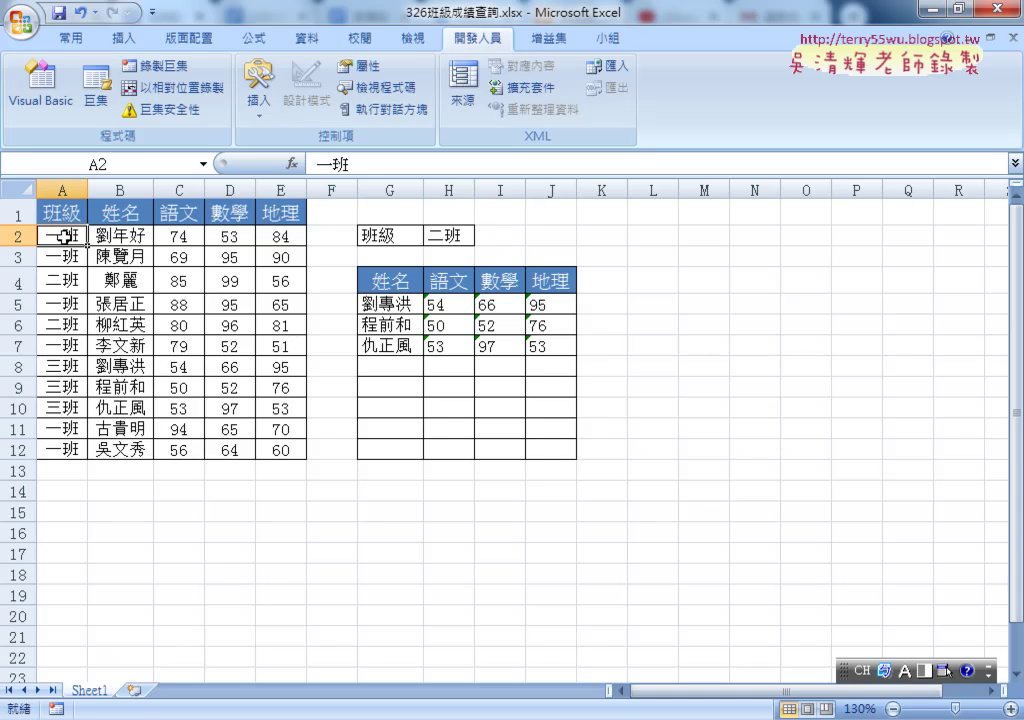
{"action": "left_click", "coordinate": [440, 235]}
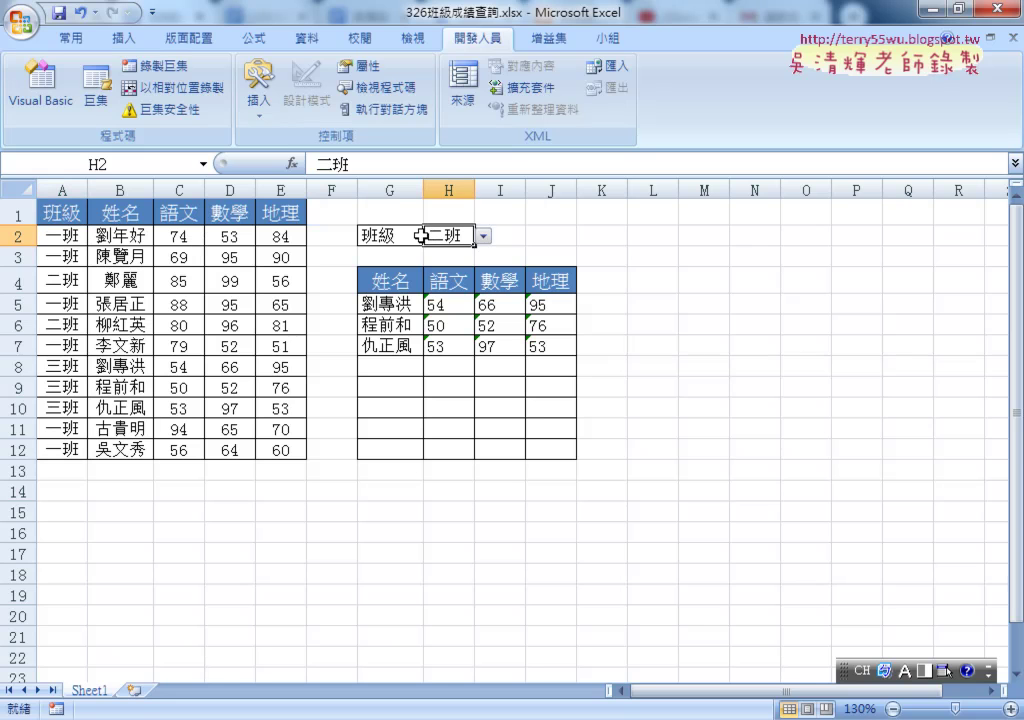
{"action": "left_click", "coordinate": [119, 236]}
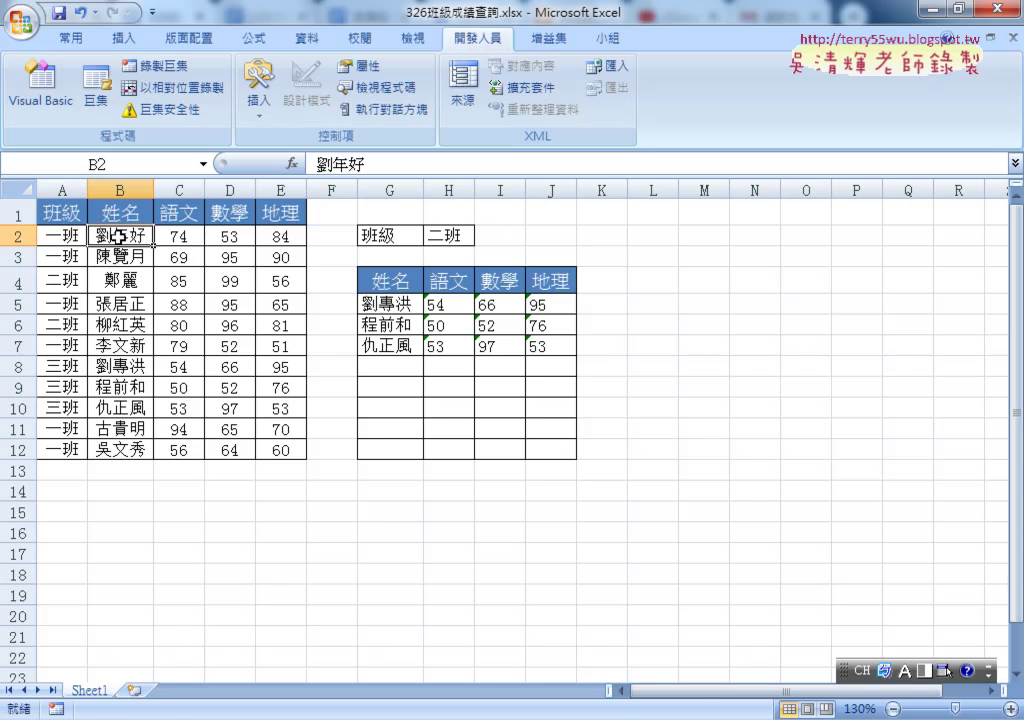
{"action": "left_click", "coordinate": [400, 301]}
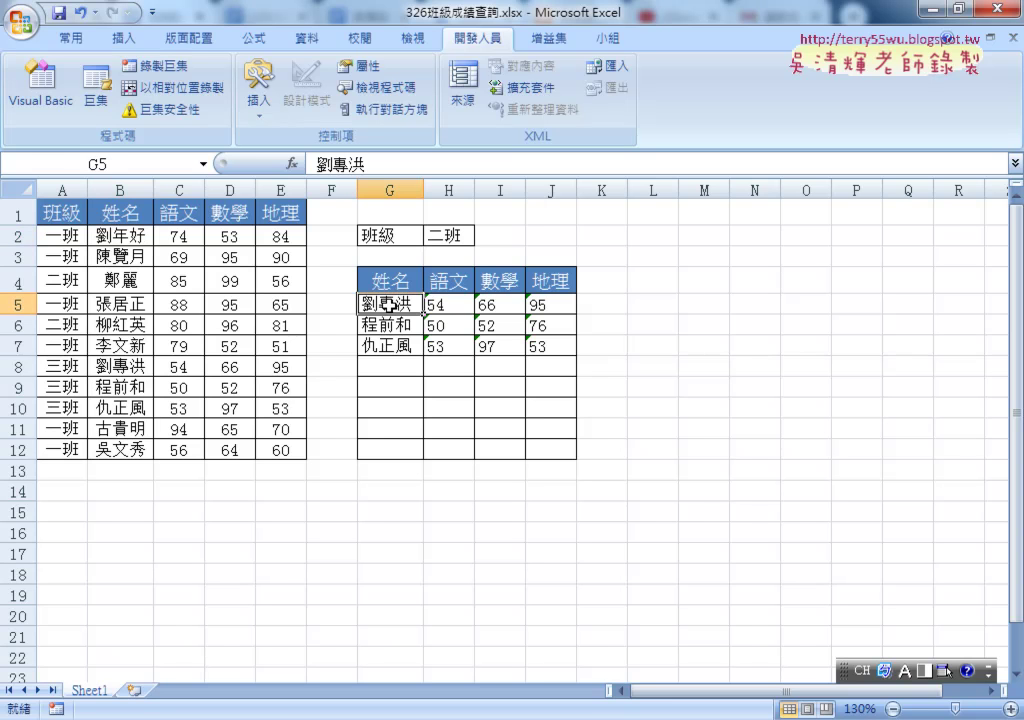
{"action": "left_click", "coordinate": [122, 236]}
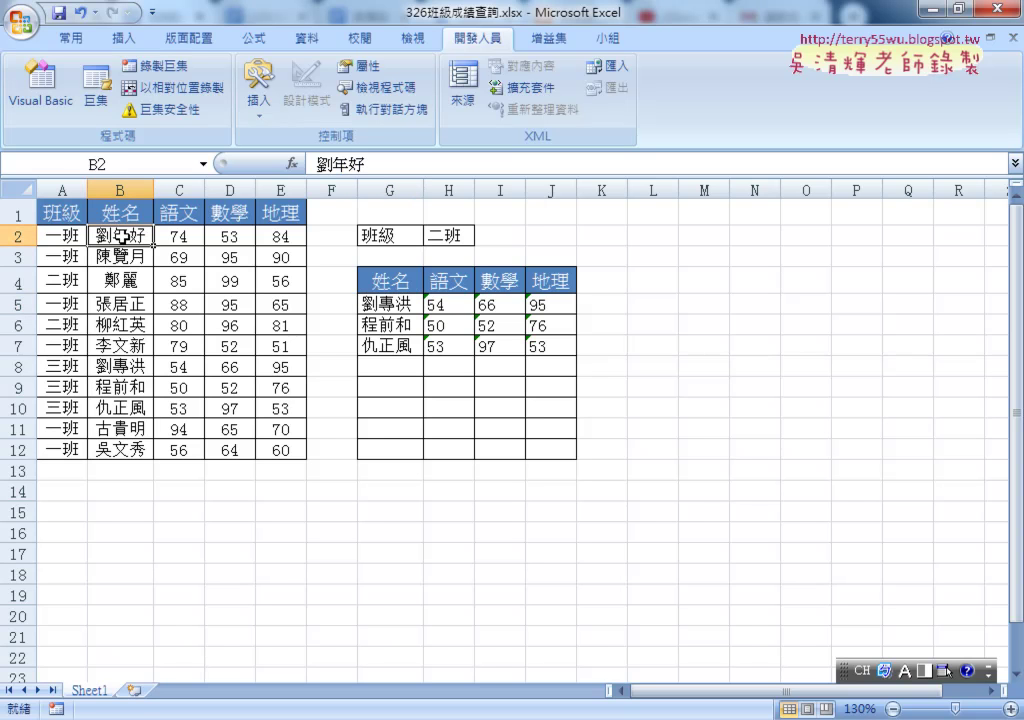
{"action": "left_click", "coordinate": [400, 304]}
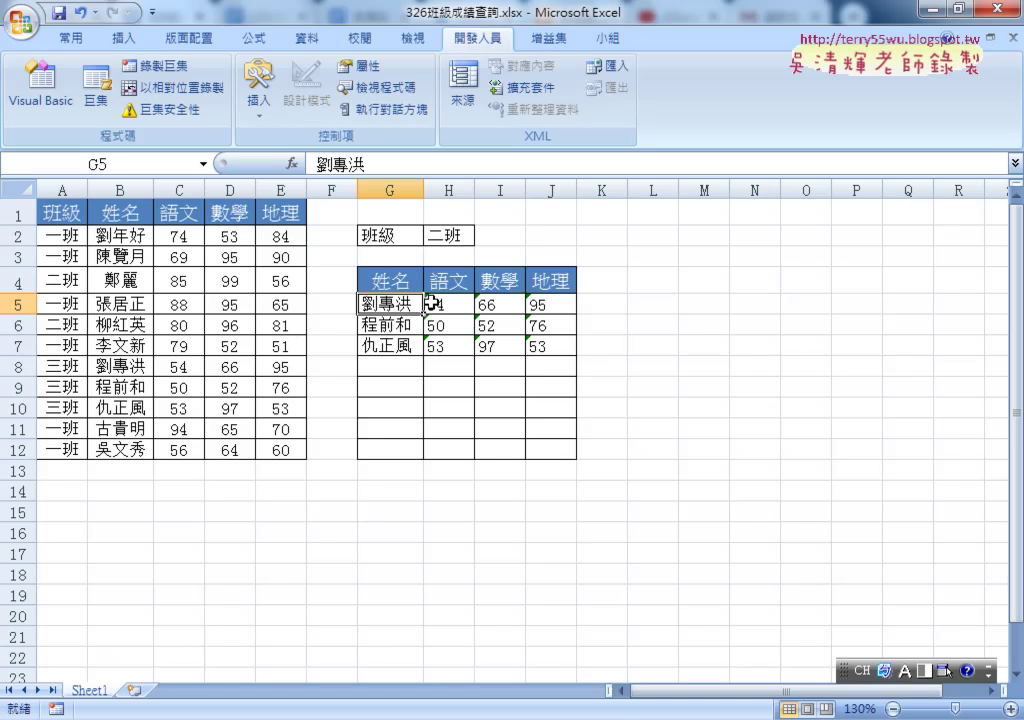
{"action": "left_click", "coordinate": [445, 304]}
{"action": "left_click", "coordinate": [508, 302]}
{"action": "left_click", "coordinate": [569, 304]}
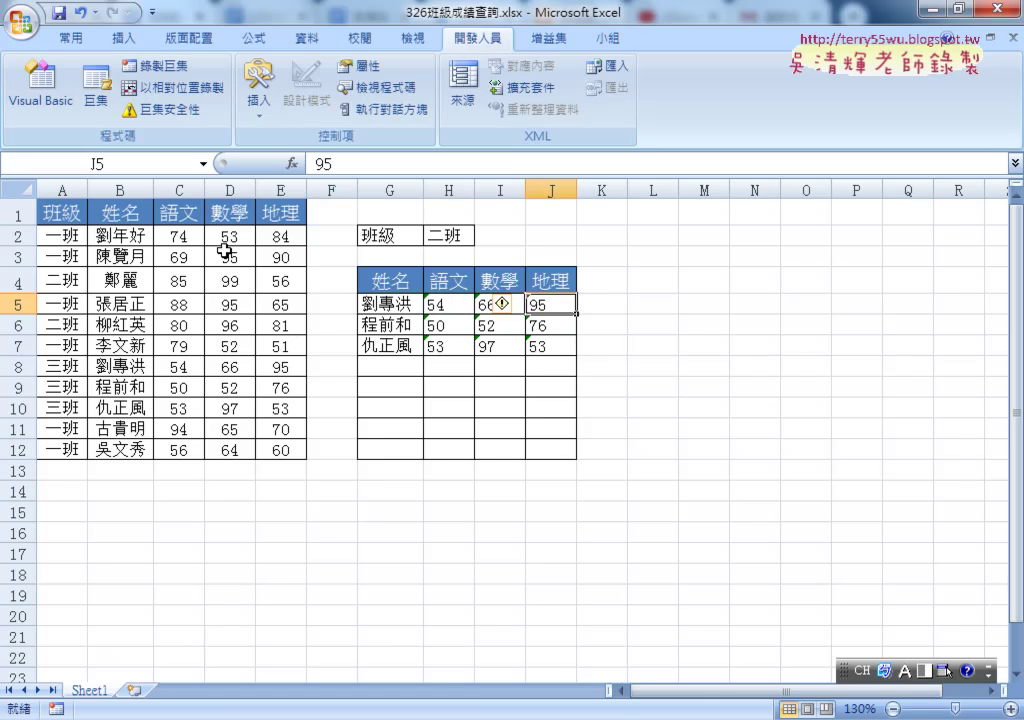
{"action": "left_click", "coordinate": [162, 236]}
{"action": "left_click", "coordinate": [130, 234]}
{"action": "left_click", "coordinate": [178, 236]}
{"action": "left_click", "coordinate": [226, 234]}
{"action": "left_click", "coordinate": [274, 234]}
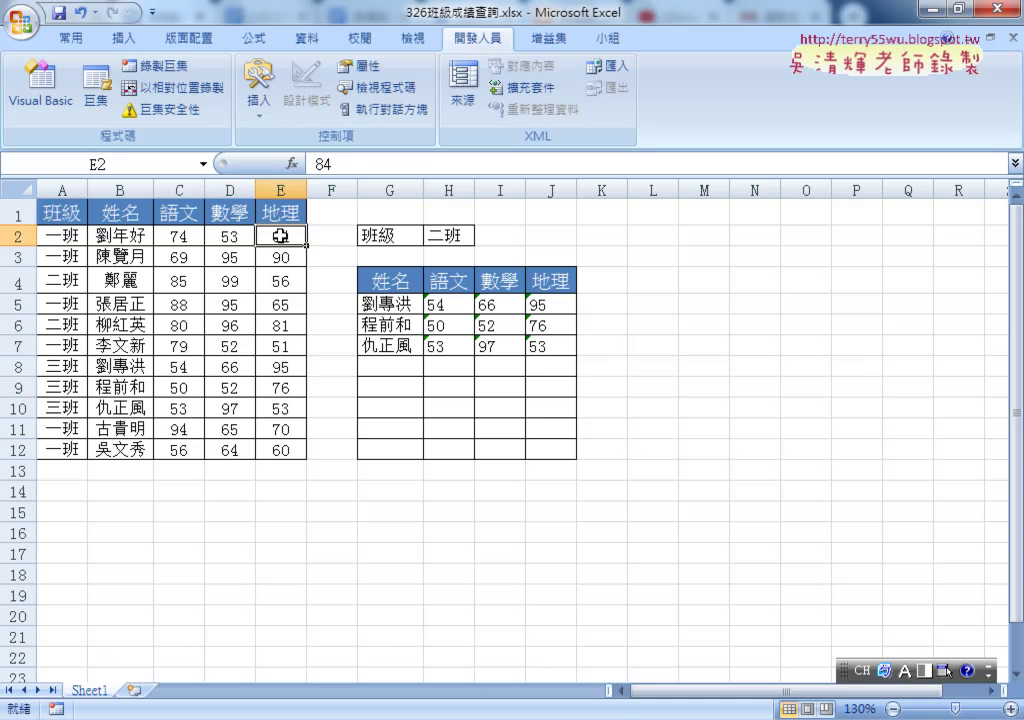
{"action": "left_click", "coordinate": [395, 304]}
{"action": "left_click", "coordinate": [454, 309]}
{"action": "left_click", "coordinate": [553, 306]}
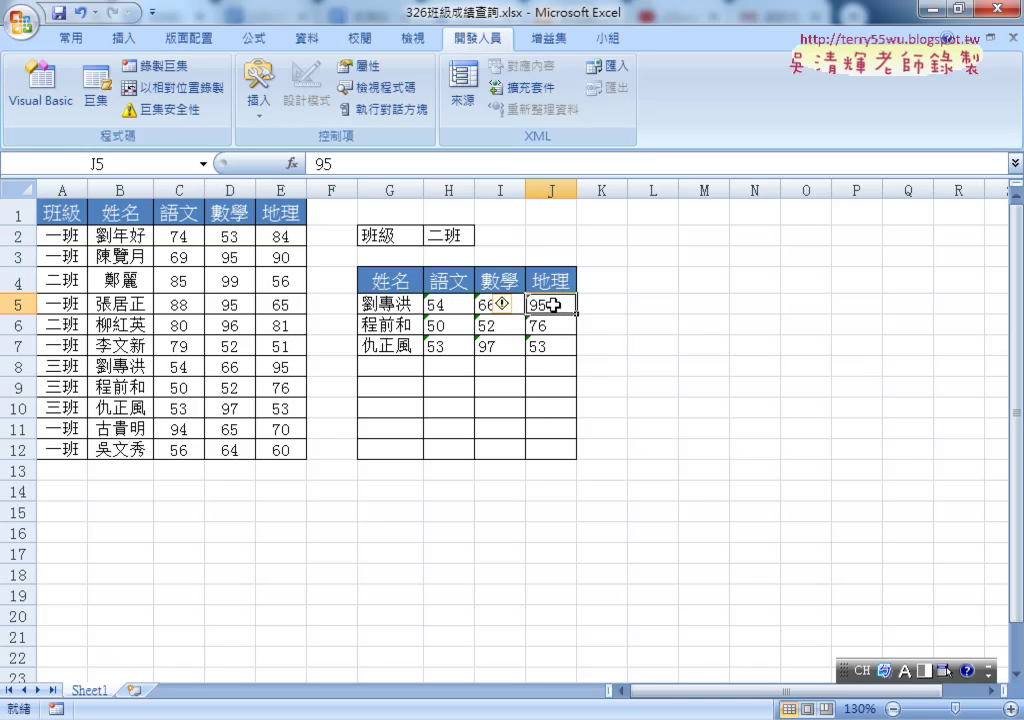
{"action": "left_click", "coordinate": [97, 258]}
{"action": "left_click", "coordinate": [393, 325]}
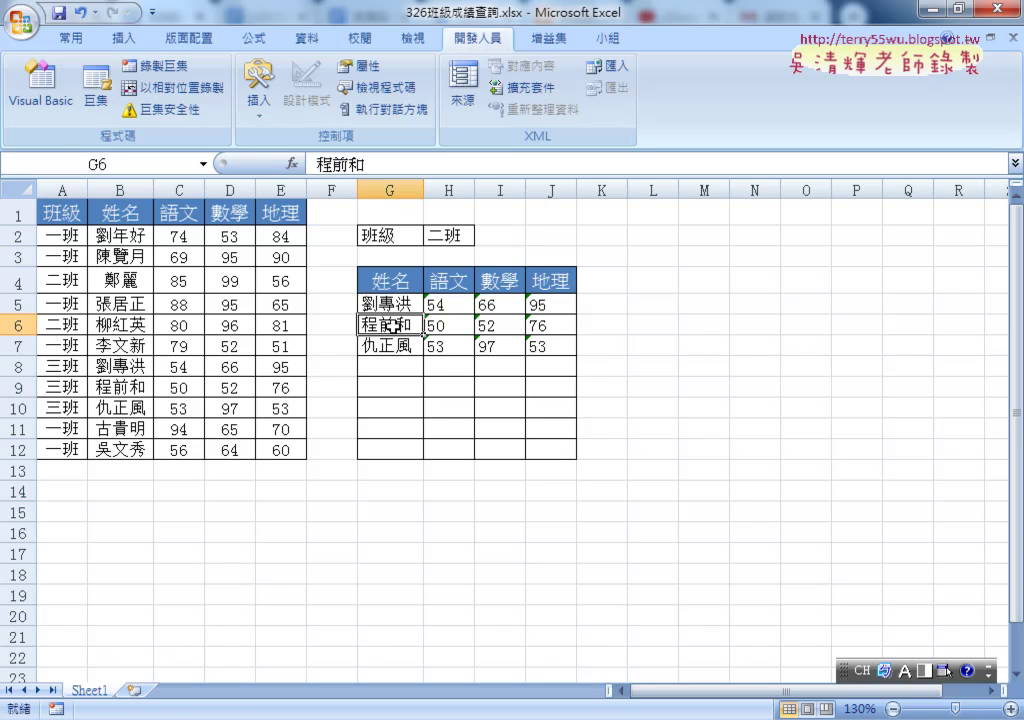
{"action": "left_click", "coordinate": [448, 325]}
{"action": "left_click", "coordinate": [500, 326]}
{"action": "left_click", "coordinate": [549, 329]}
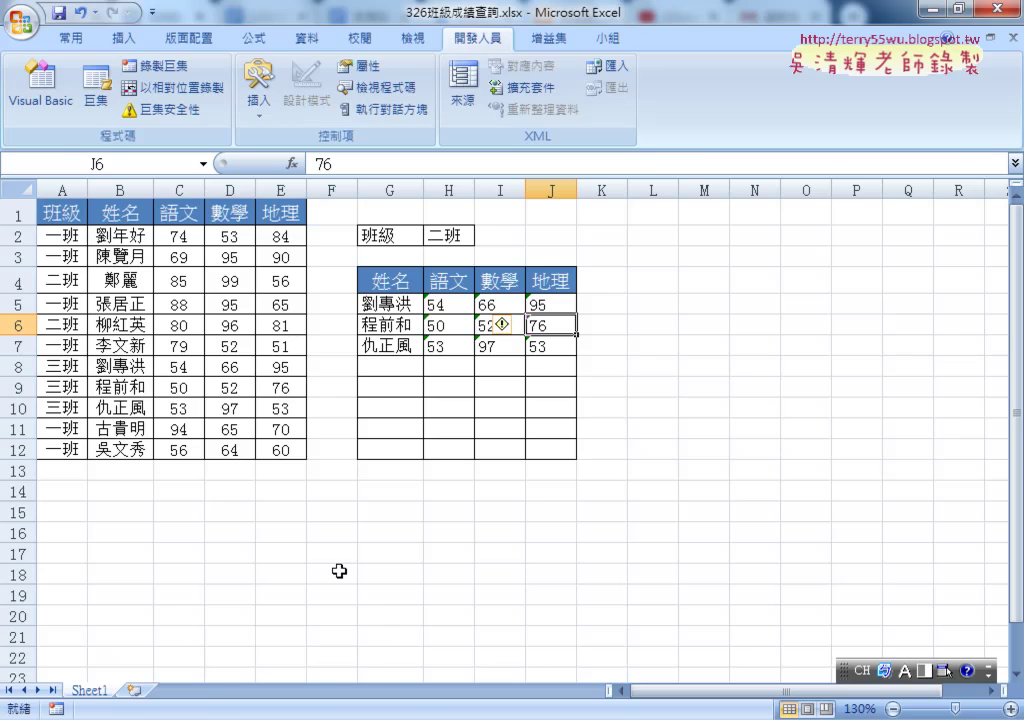
Return to the 326班級成績查詢.docx notes and scroll up to the IFERROR(INDEX…) formula.
{"action": "key", "text": "alt+Tab"}
{"action": "scroll", "coordinate": [327, 570], "scroll_direction": "up", "scroll_amount": 2}
{"action": "scroll", "coordinate": [332, 526], "scroll_direction": "up", "scroll_amount": 2}
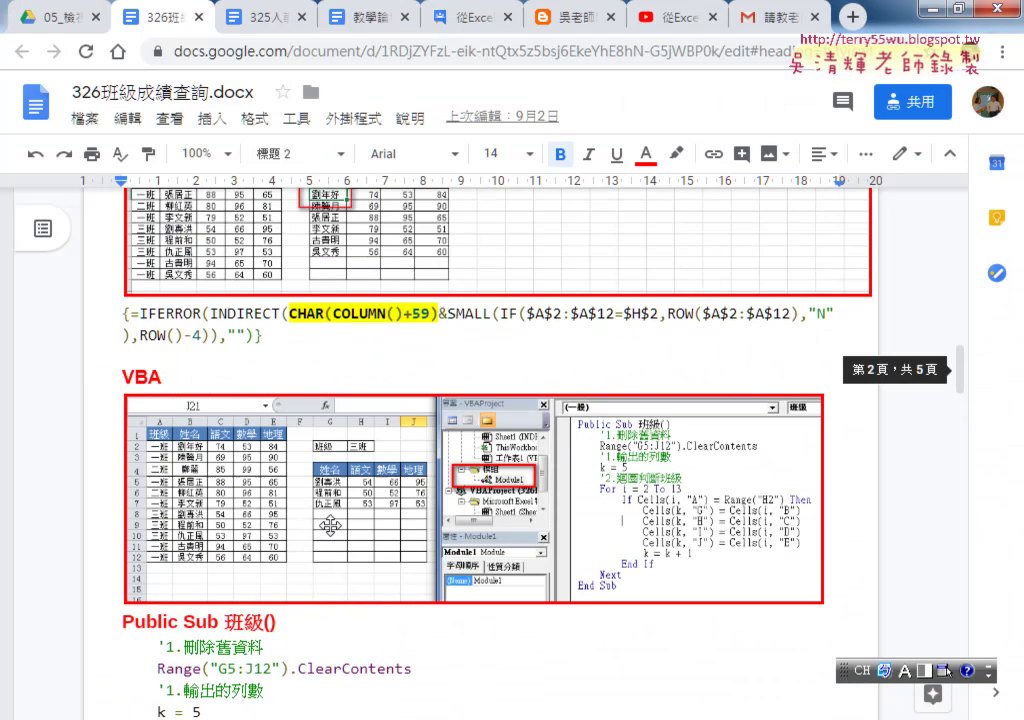
{"action": "scroll", "coordinate": [332, 526], "scroll_direction": "up", "scroll_amount": 3}
{"action": "scroll", "coordinate": [332, 526], "scroll_direction": "down", "scroll_amount": 2}
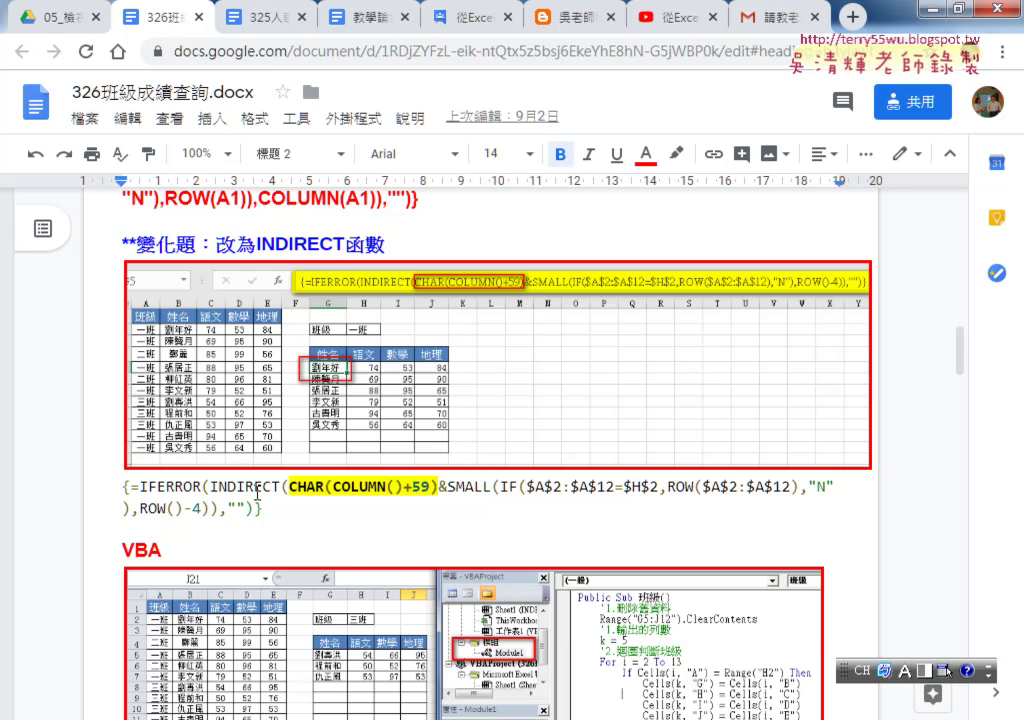
{"action": "scroll", "coordinate": [257, 493], "scroll_direction": "up", "scroll_amount": 3}
Select the leading brace of the {=IFERROR(INDEX(...))} array formula.
{"action": "left_click_drag", "start_coordinate": [122, 467], "coordinate": [257, 467]}
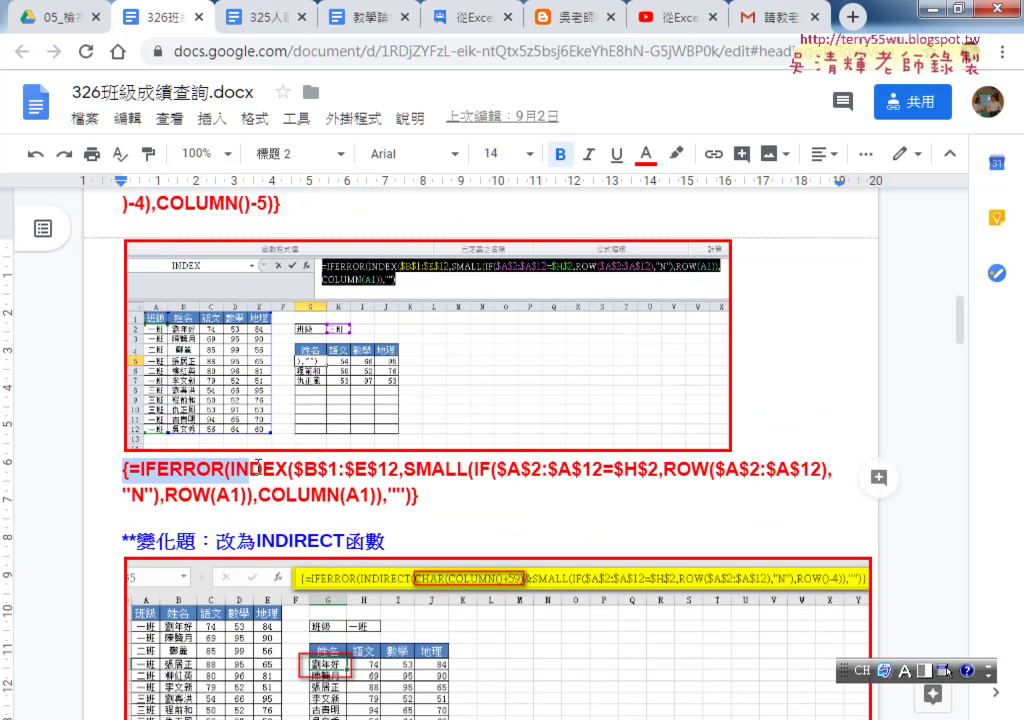
{"action": "left_click", "coordinate": [275, 467]}
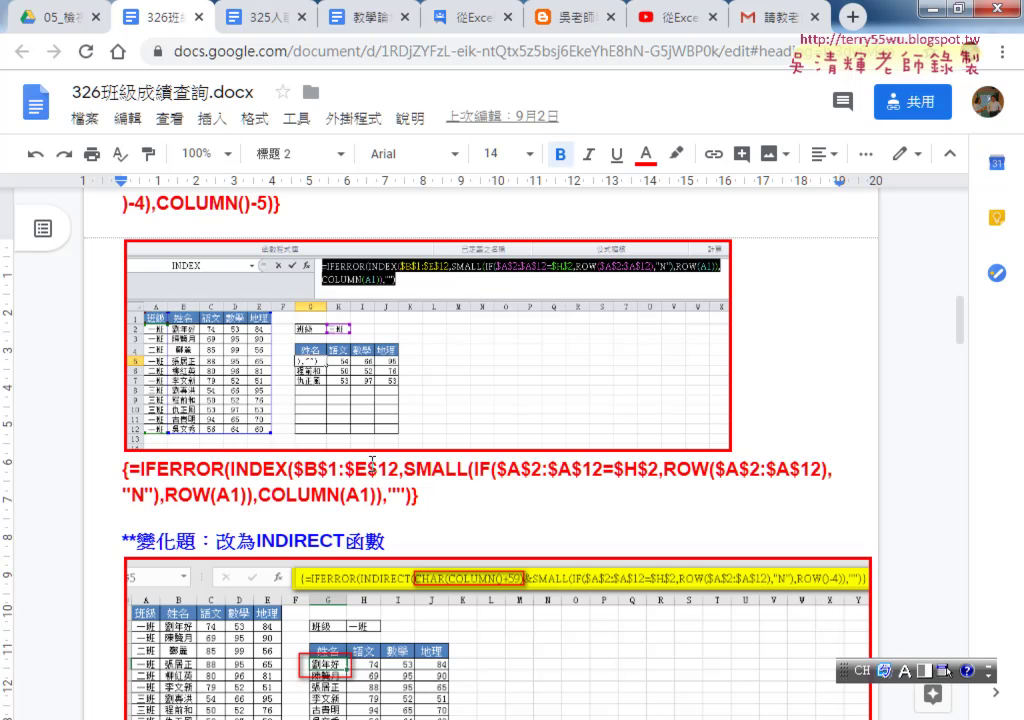
{"action": "left_click", "coordinate": [405, 469]}
{"action": "left_click_drag", "start_coordinate": [121, 467], "coordinate": [405, 490]}
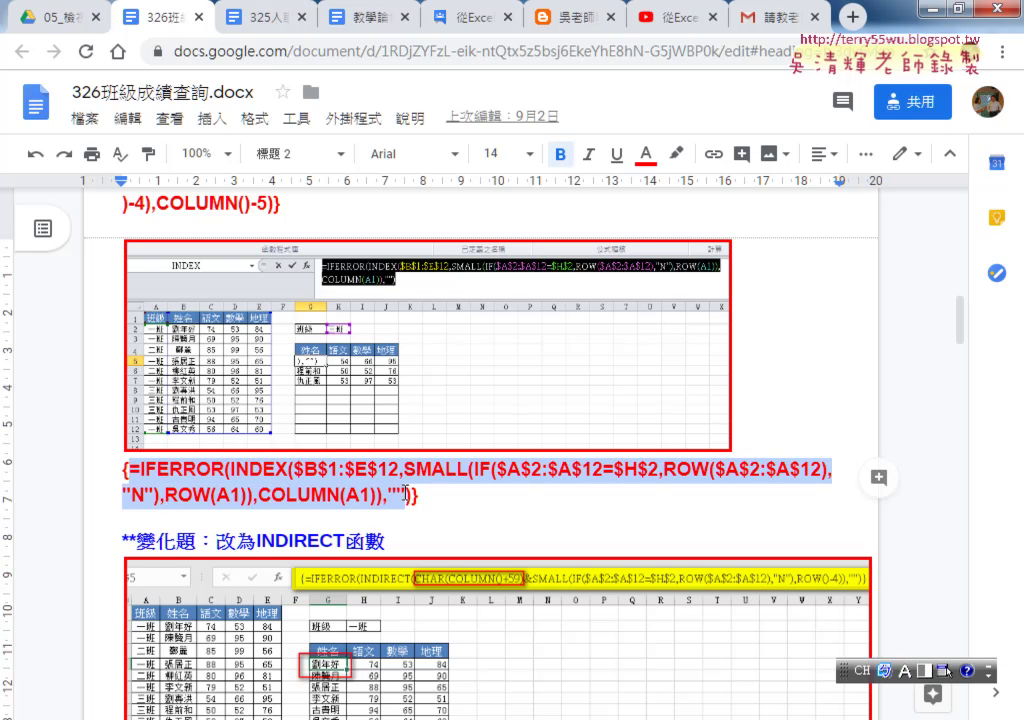